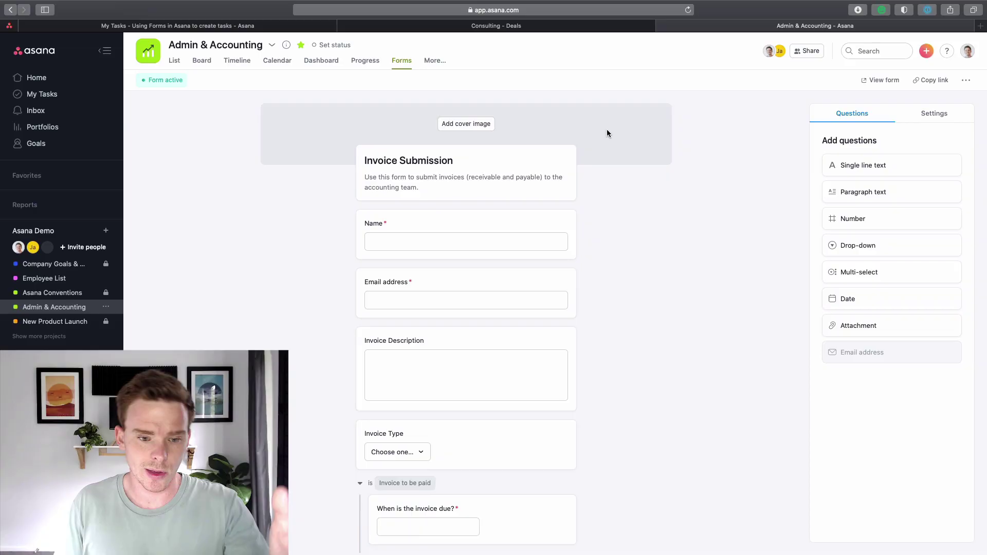
Open the form's title card and select its description text, then leave the card.
scroll(597, 131, down, 5)
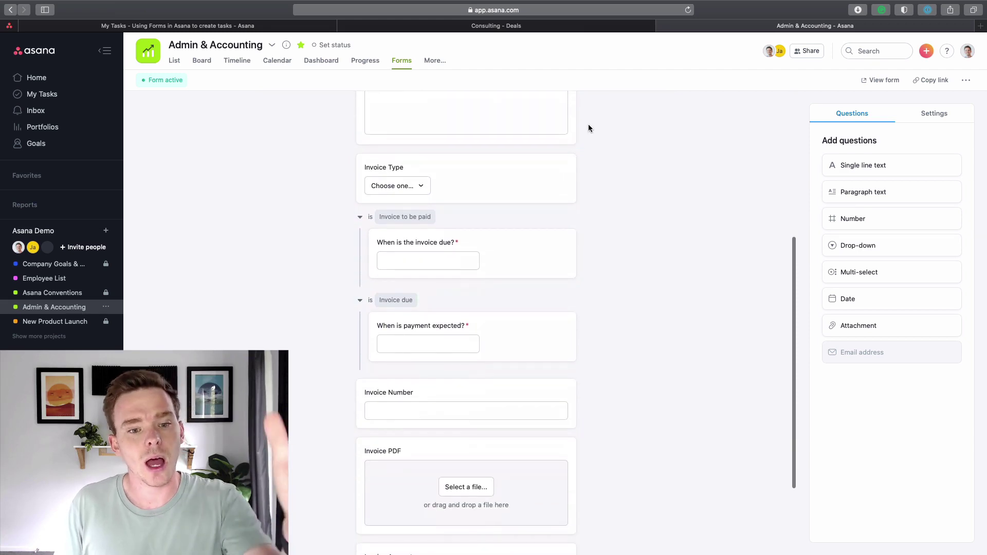
scroll(590, 131, down, 2)
scroll(590, 133, up, 5)
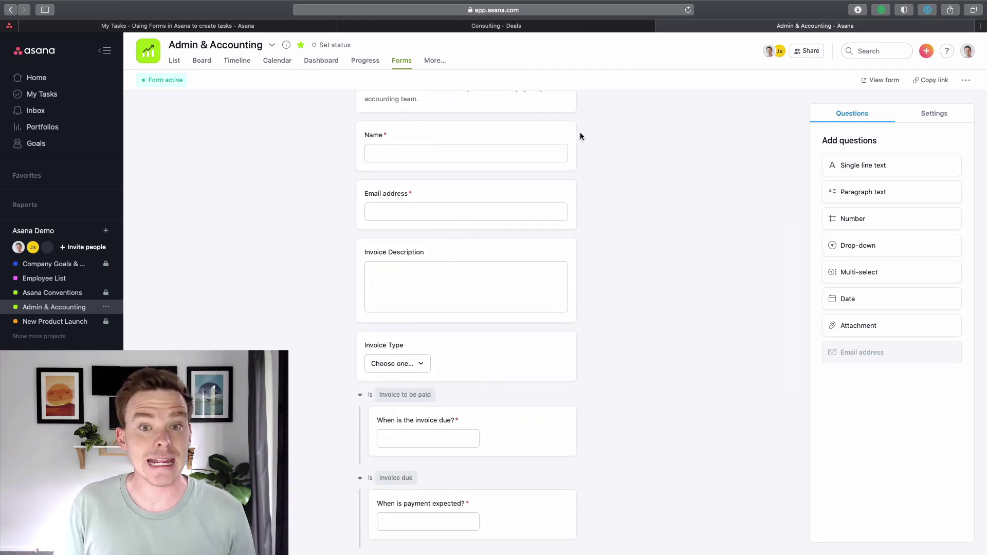
scroll(569, 156, up, 3)
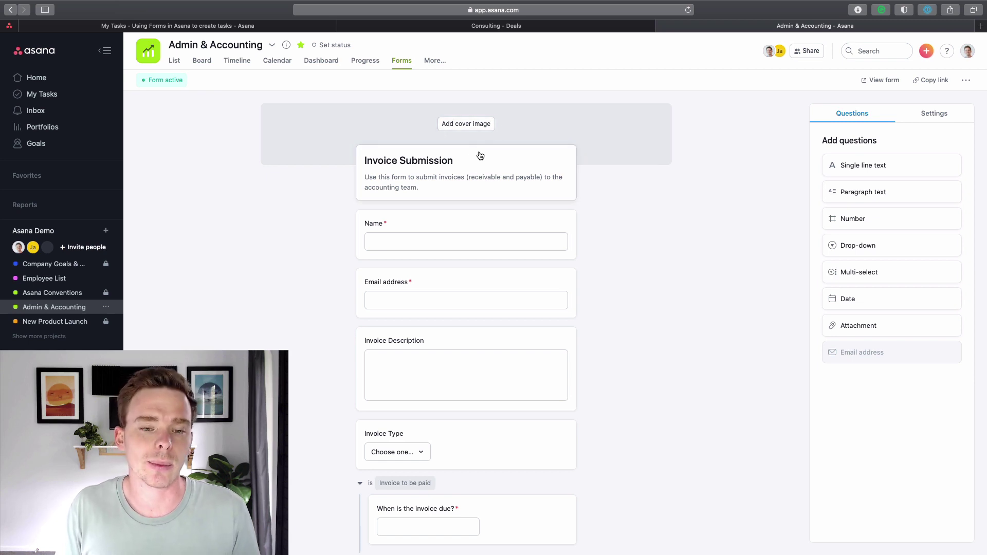
click(463, 171)
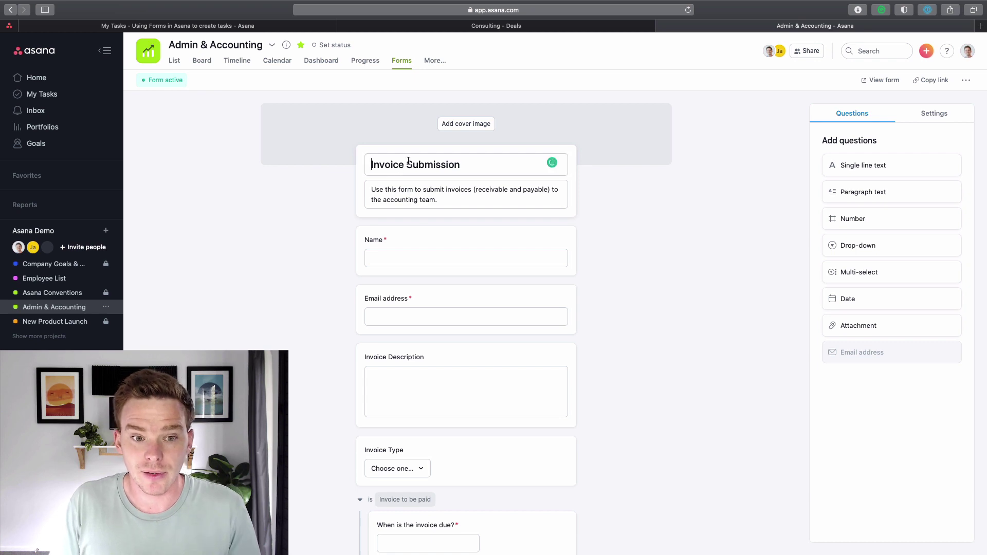
drag(463, 201, 366, 186)
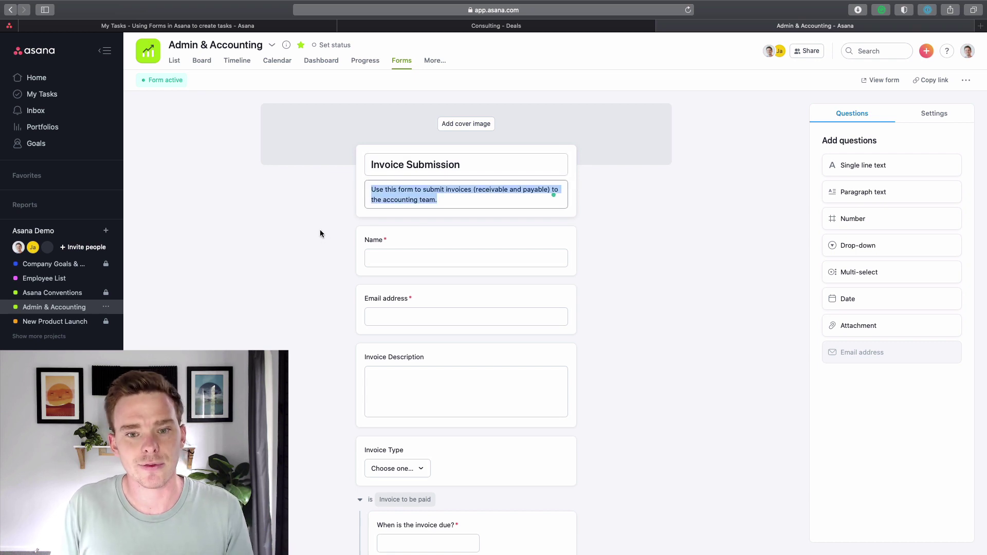
click(319, 228)
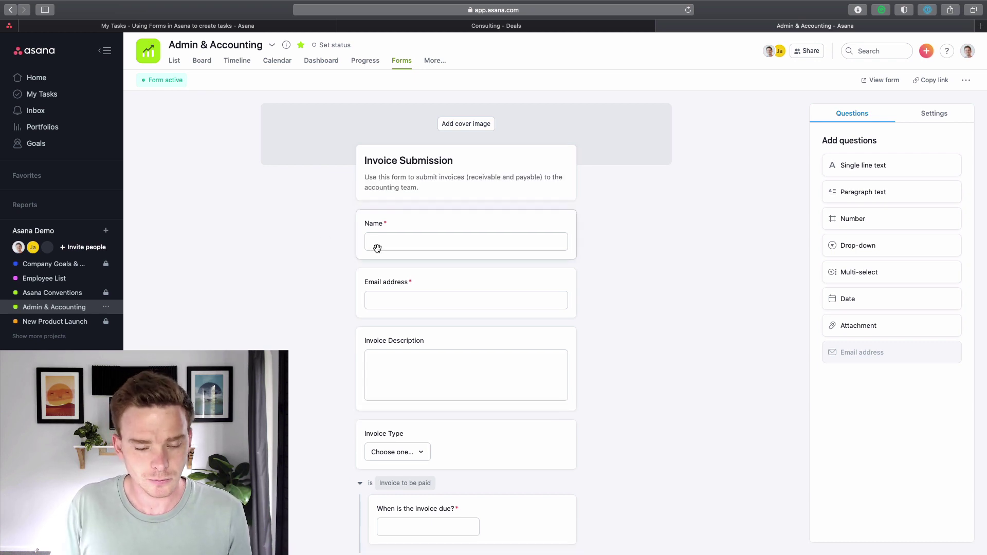
Add a required 'Invoice Company' text question under Email address, described 'Who is the company being invoiced?'.
scroll(379, 248, down, 1)
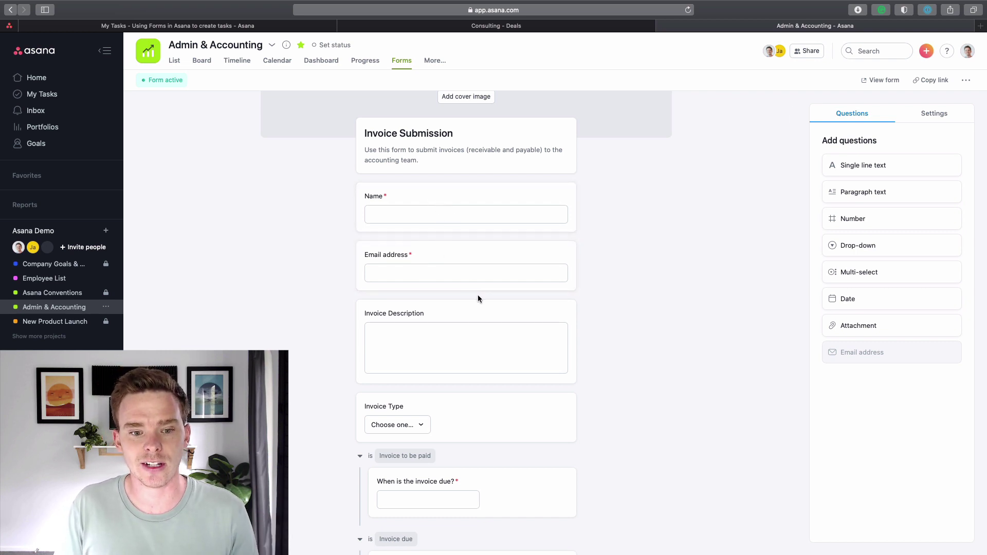
scroll(477, 295, down, 3)
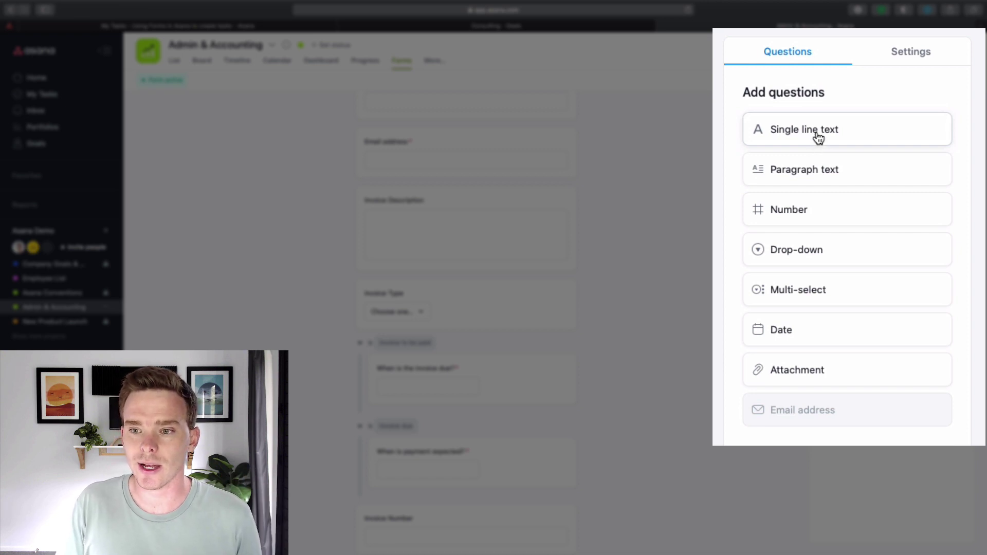
drag(884, 169, 433, 224)
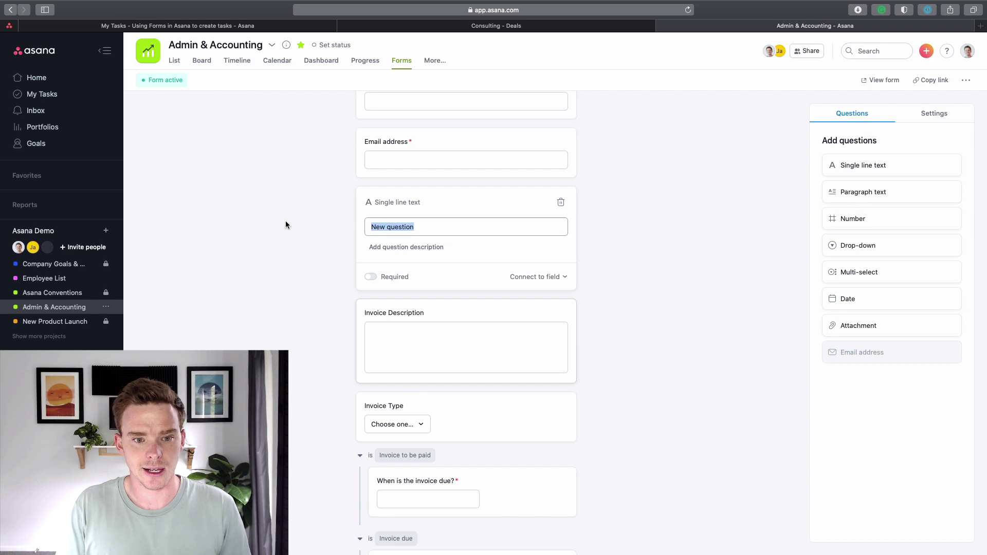
text(Invoice Company)
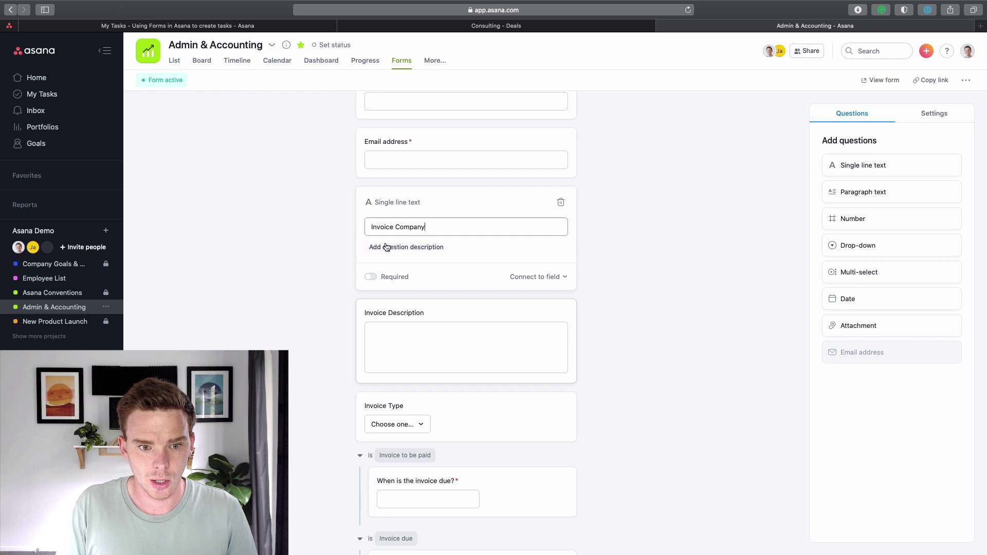
click(387, 248)
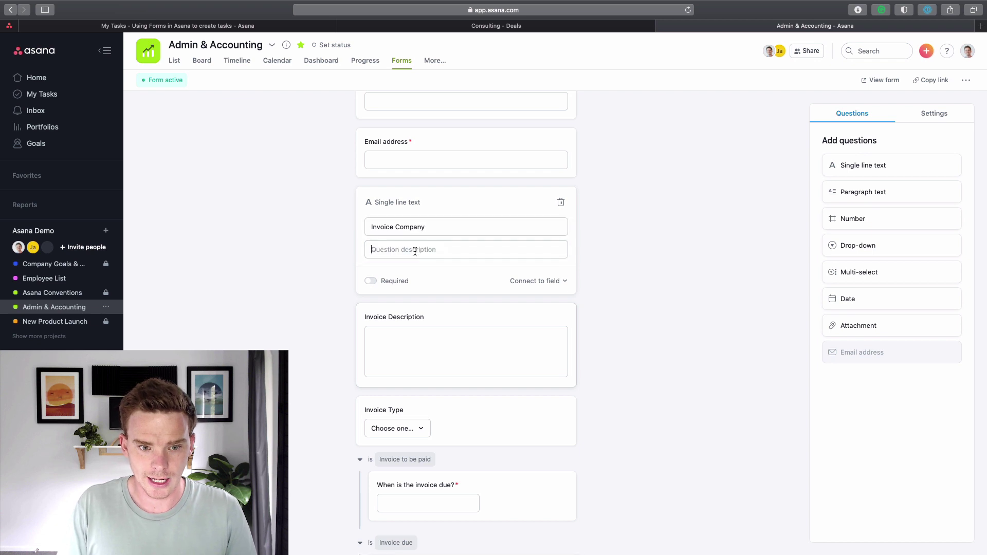
text(Wha)
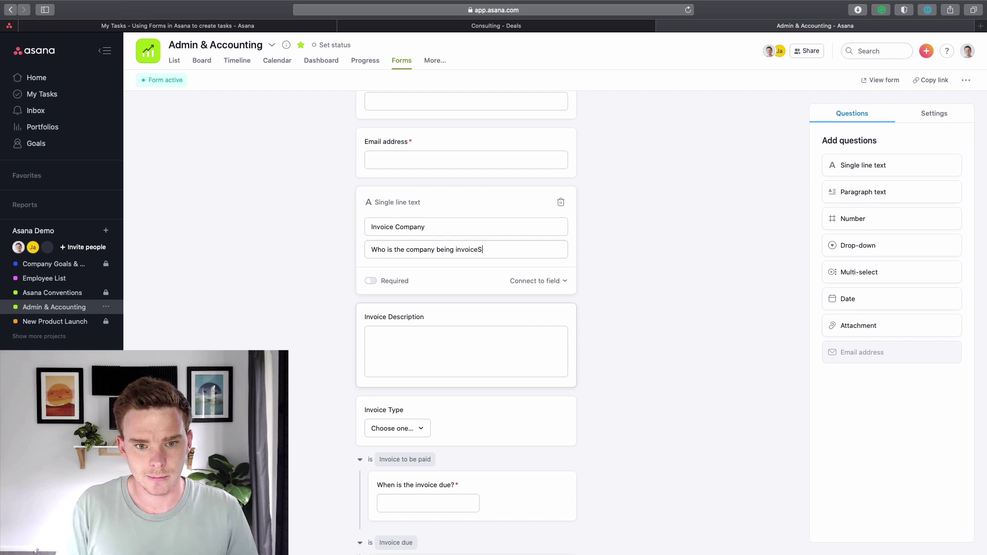
click(370, 280)
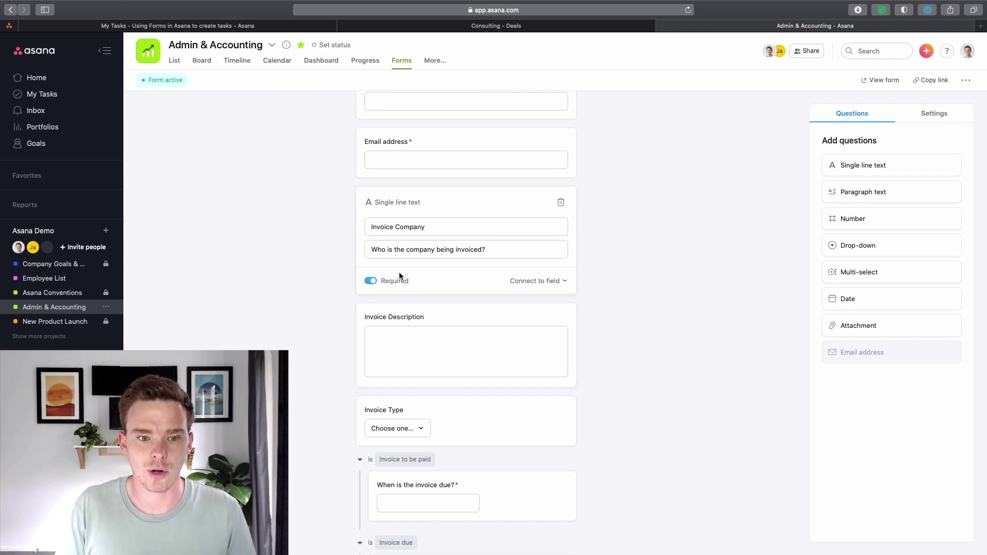
click(629, 246)
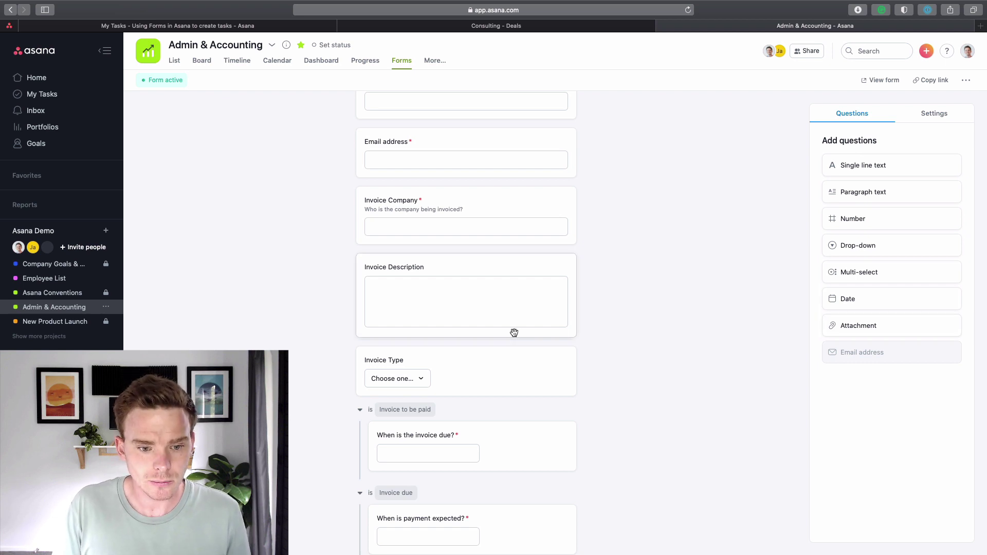
scroll(514, 332, down, 3)
scroll(515, 332, down, 1)
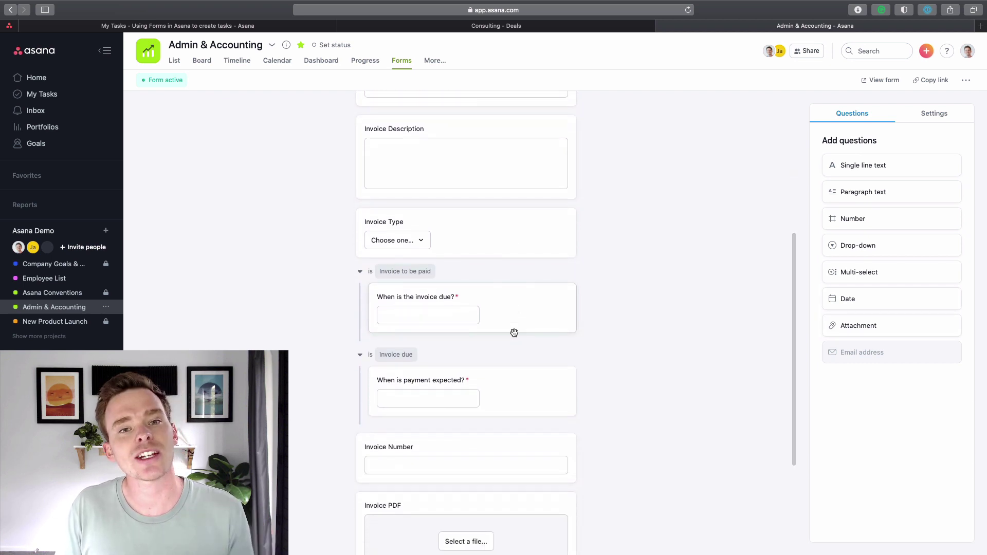
click(180, 62)
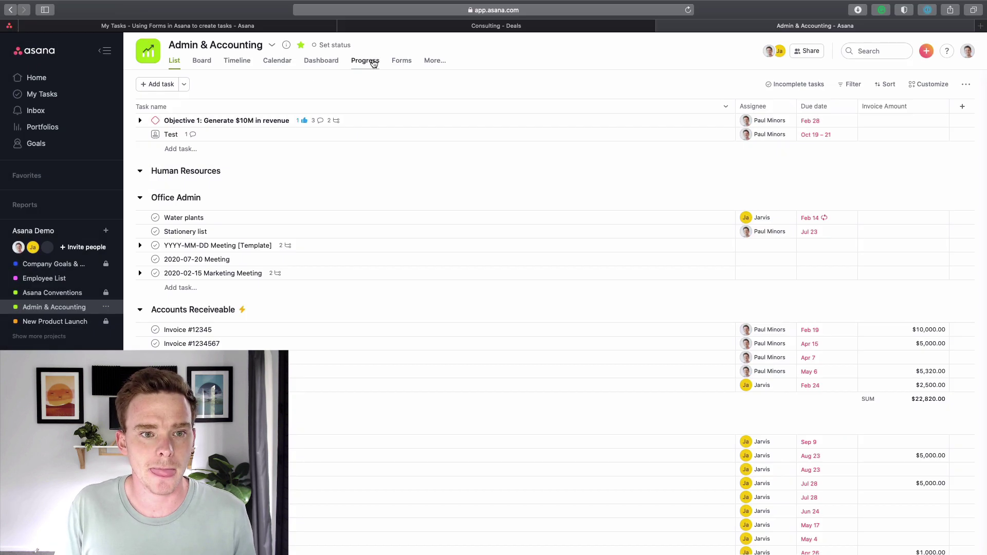
click(401, 61)
scroll(492, 197, down, 10)
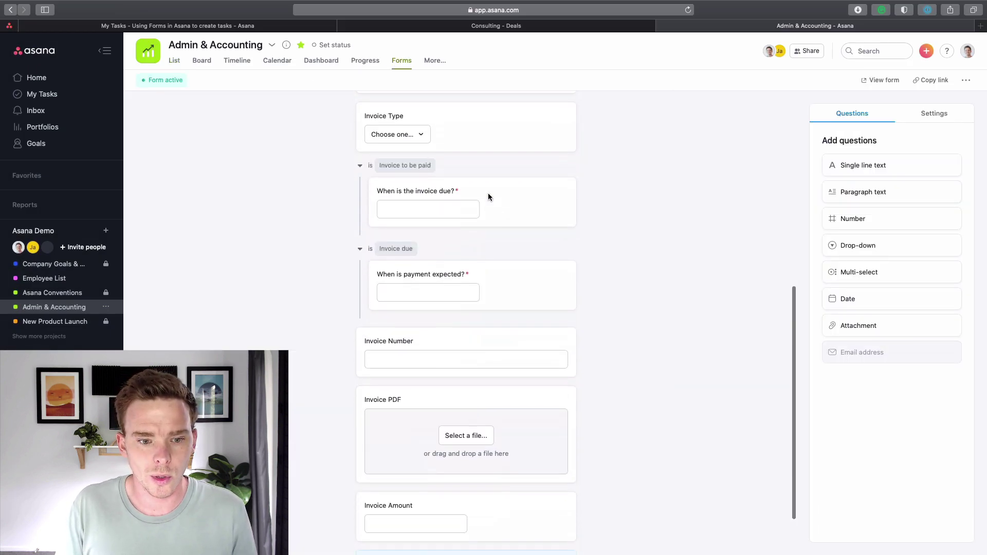
click(466, 455)
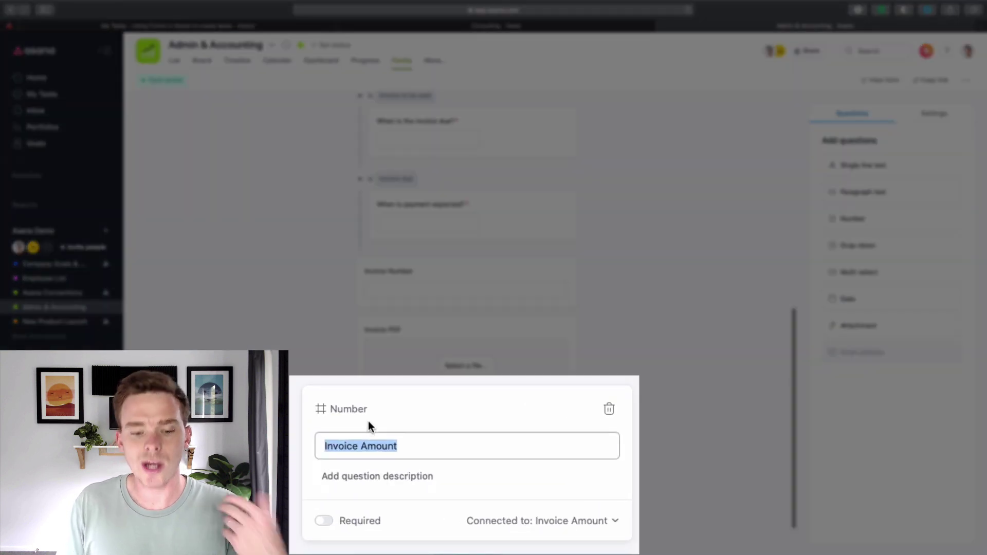
click(541, 523)
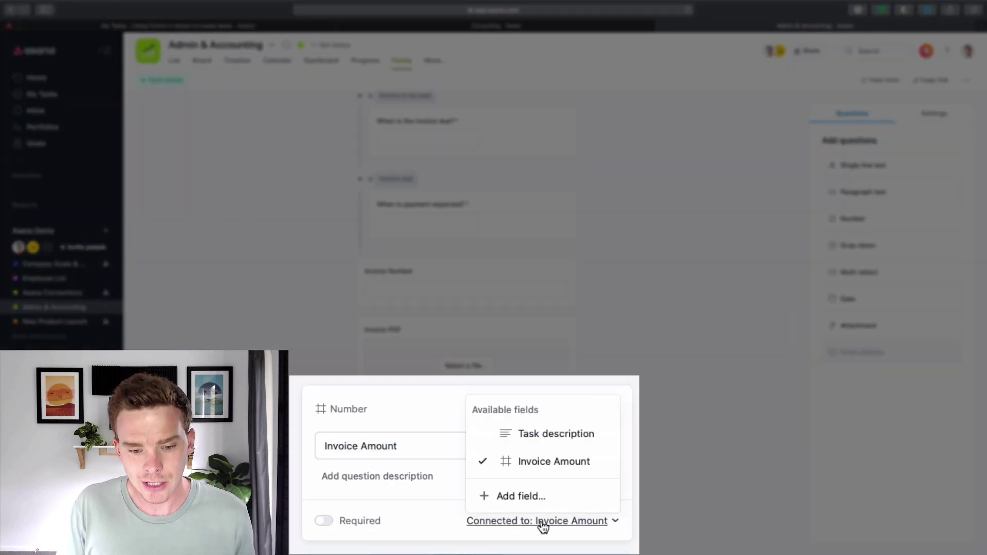
click(539, 468)
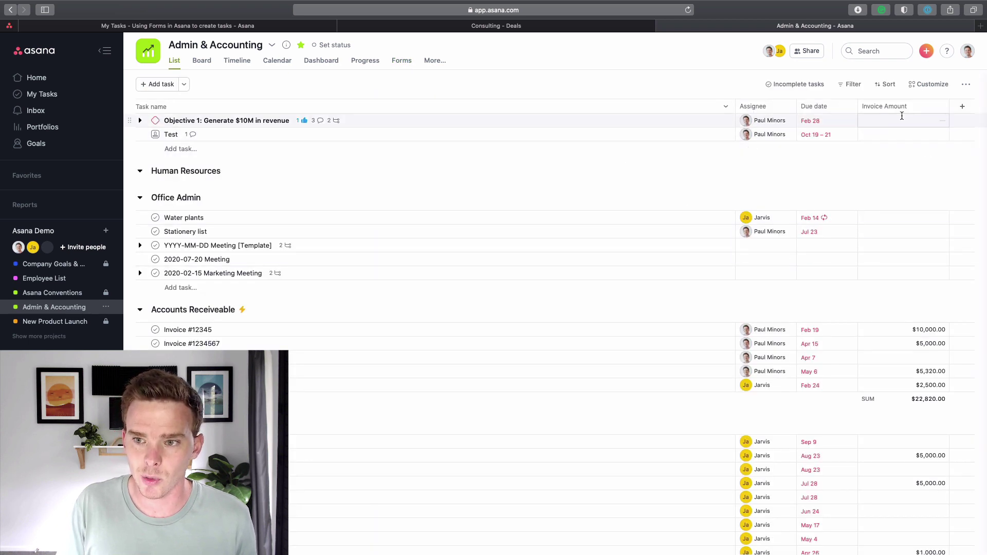
click(410, 57)
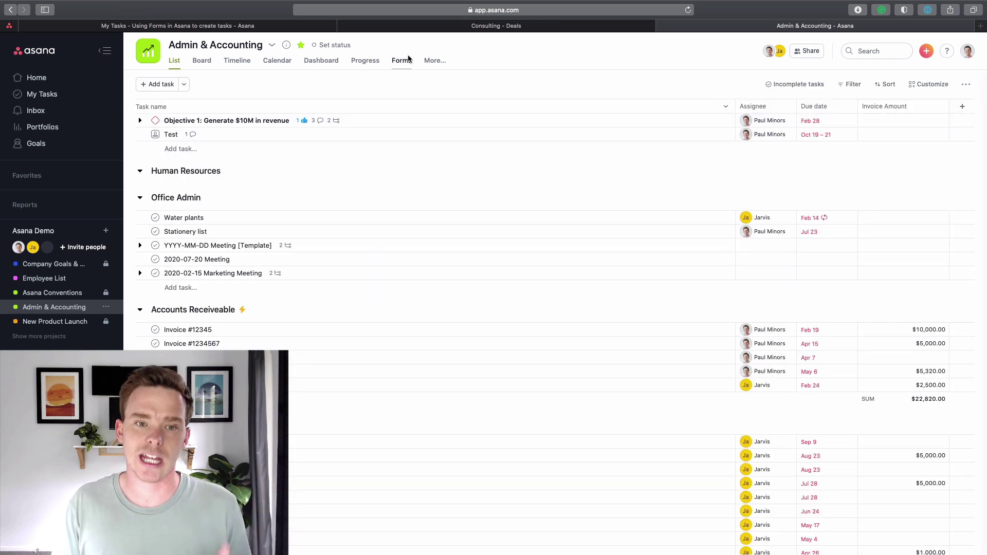
Inspect the invoice-due and Invoice Type questions in the form editor.
scroll(452, 268, down, 5)
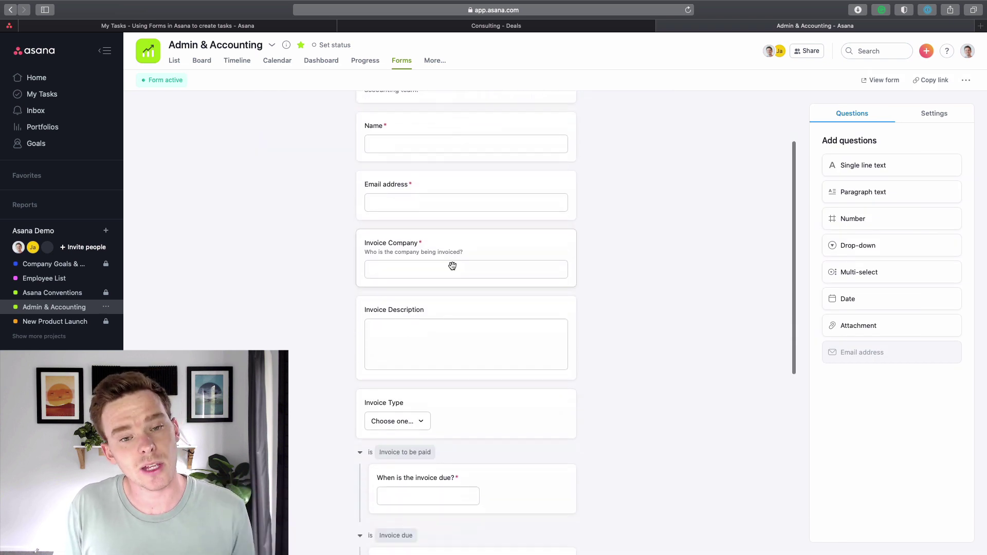
scroll(452, 265, down, 3)
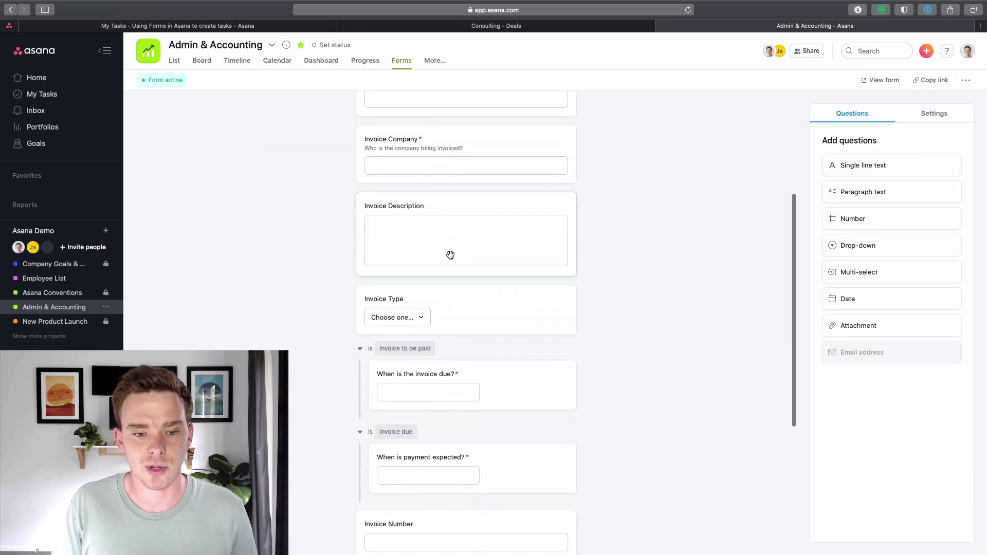
scroll(454, 251, up, 4)
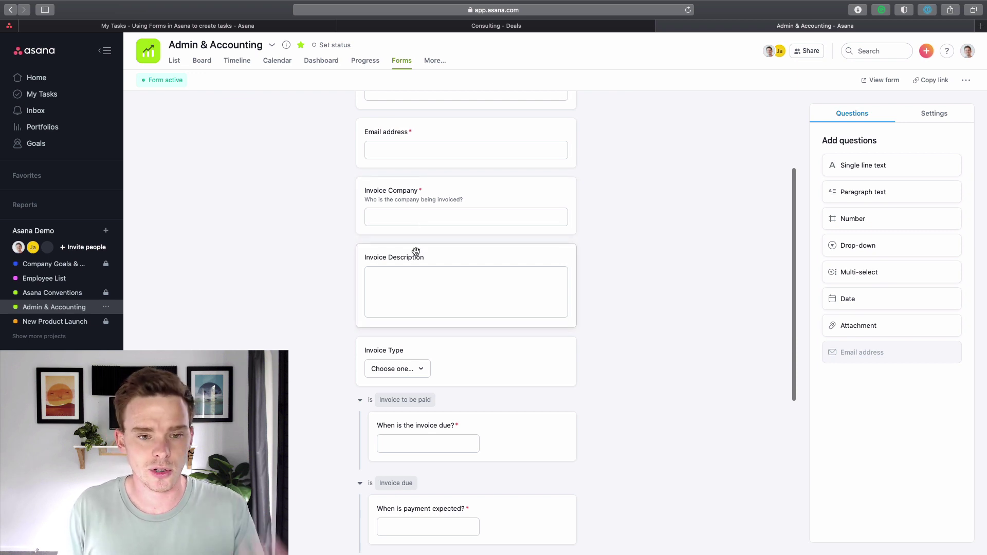
scroll(427, 282, down, 6)
click(505, 261)
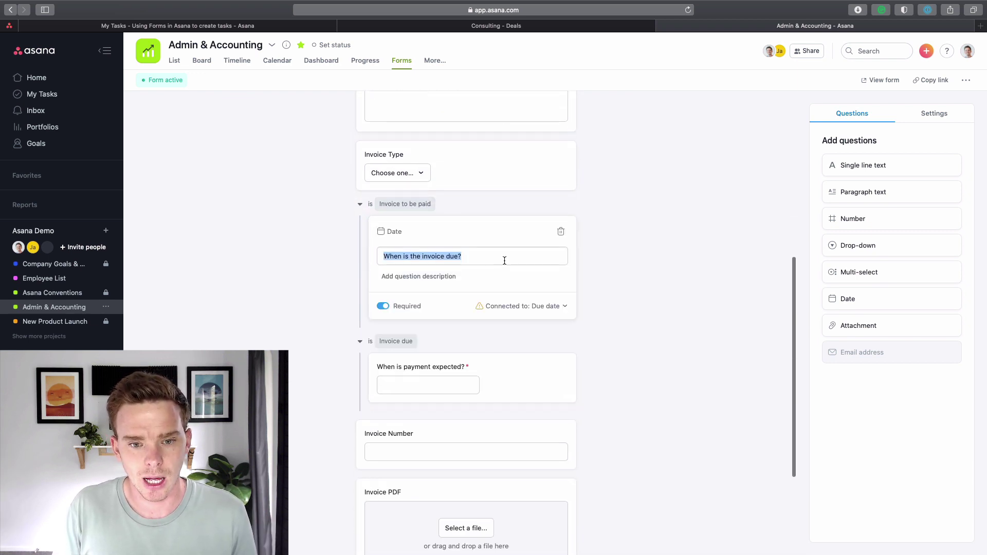
click(450, 170)
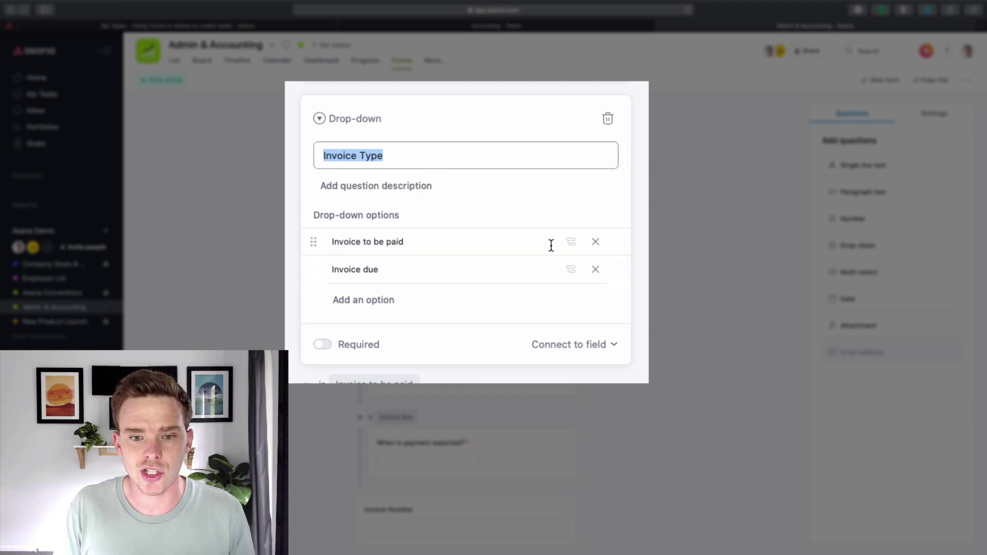
click(571, 241)
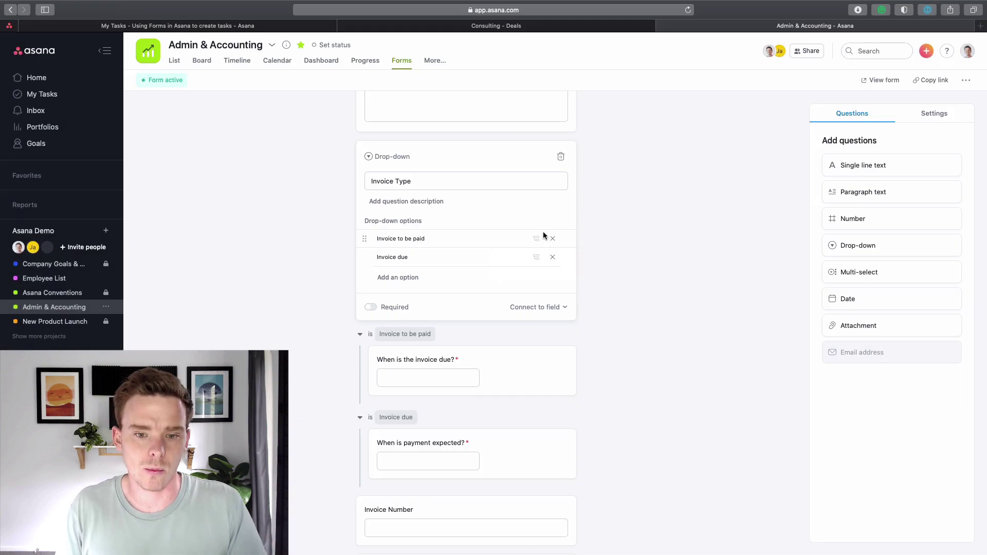
scroll(526, 249, down, 3)
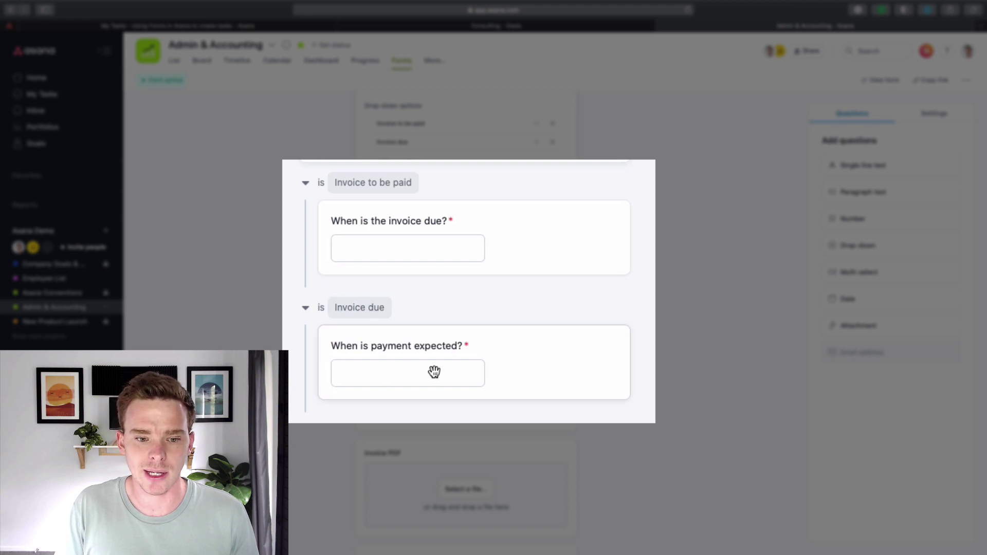
Confirm the 'When is the invoice due?' question is connected to the task Due date.
click(496, 255)
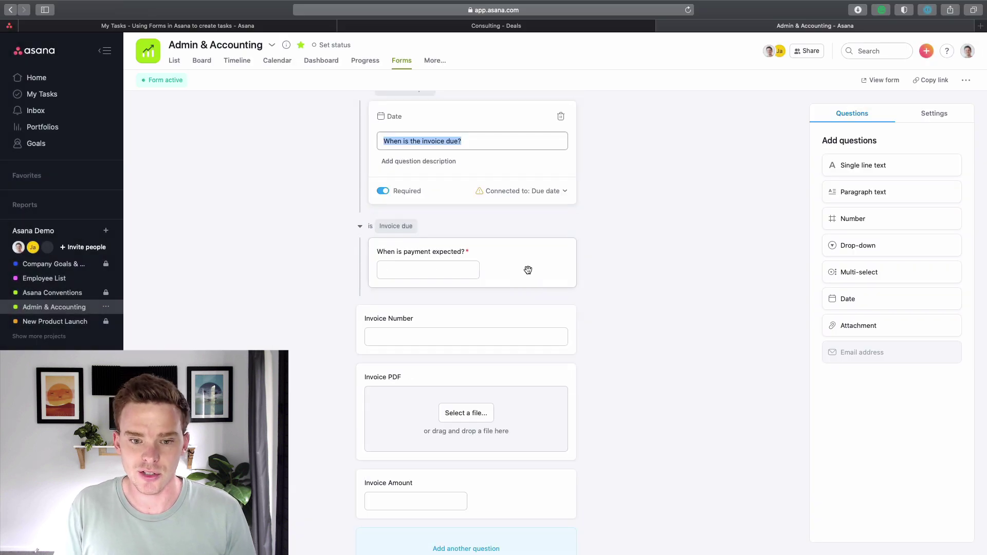
click(565, 191)
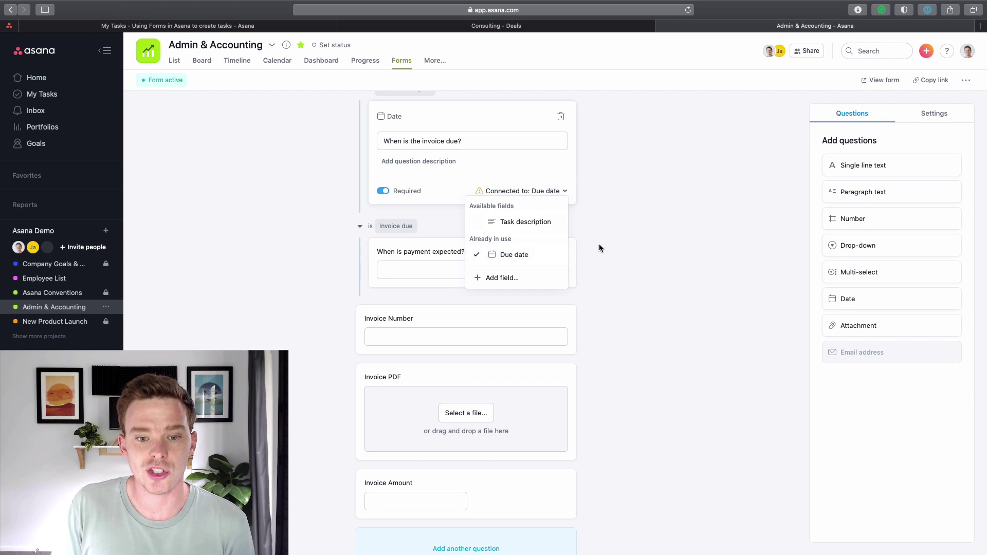
click(617, 246)
scroll(522, 231, up, 5)
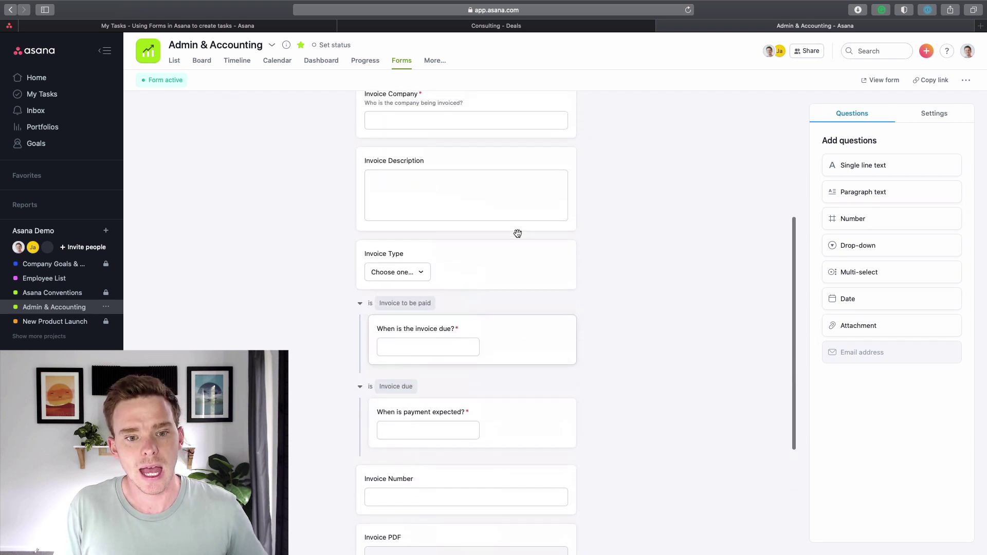
scroll(518, 234, down, 2)
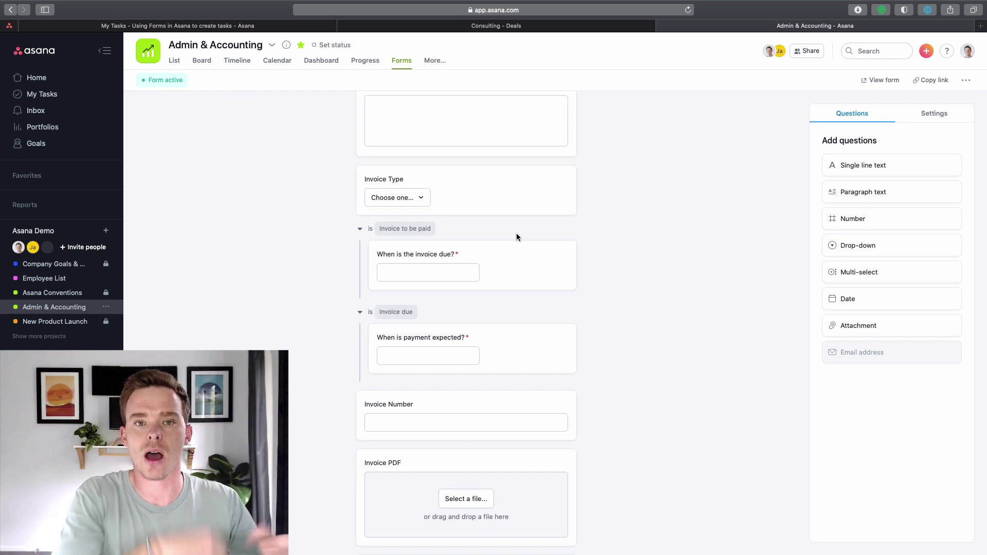
scroll(426, 313, down, 3)
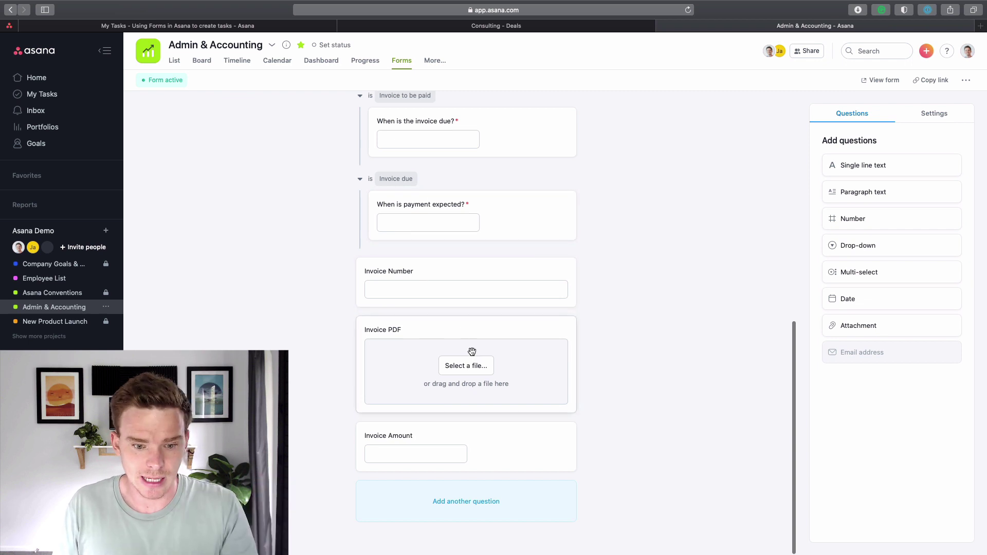
Set form-created task titles to use Invoice Company and Invoice Number.
click(931, 116)
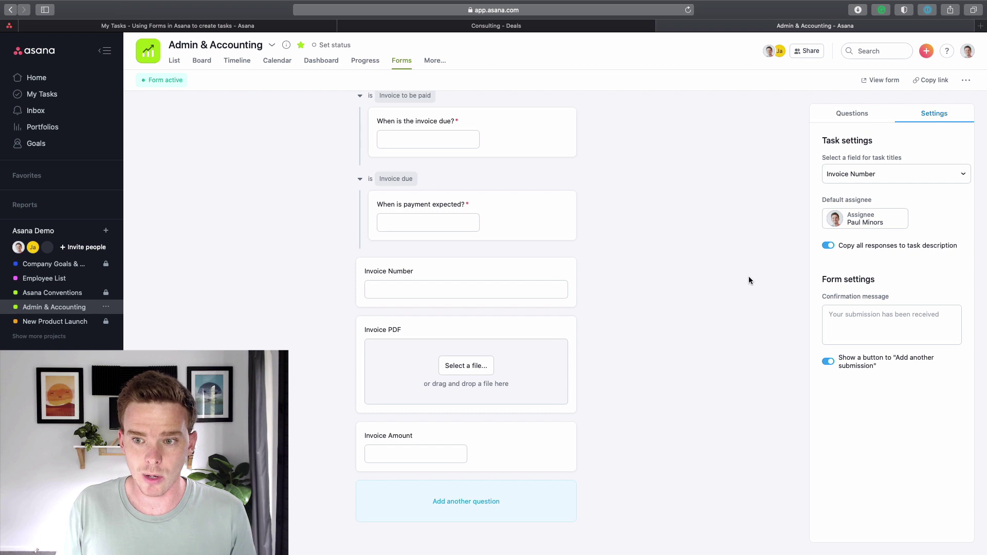
scroll(549, 318, up, 9)
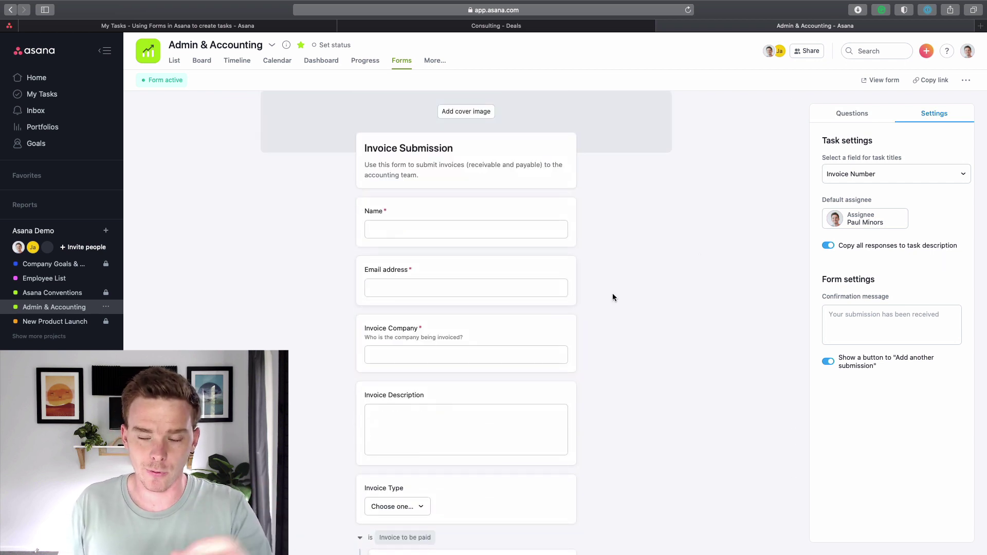
click(880, 176)
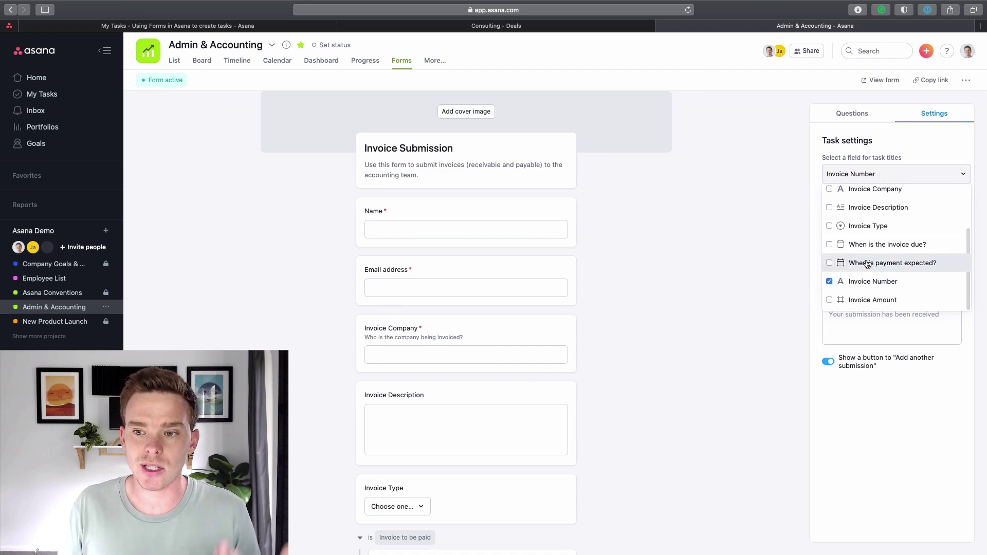
click(874, 281)
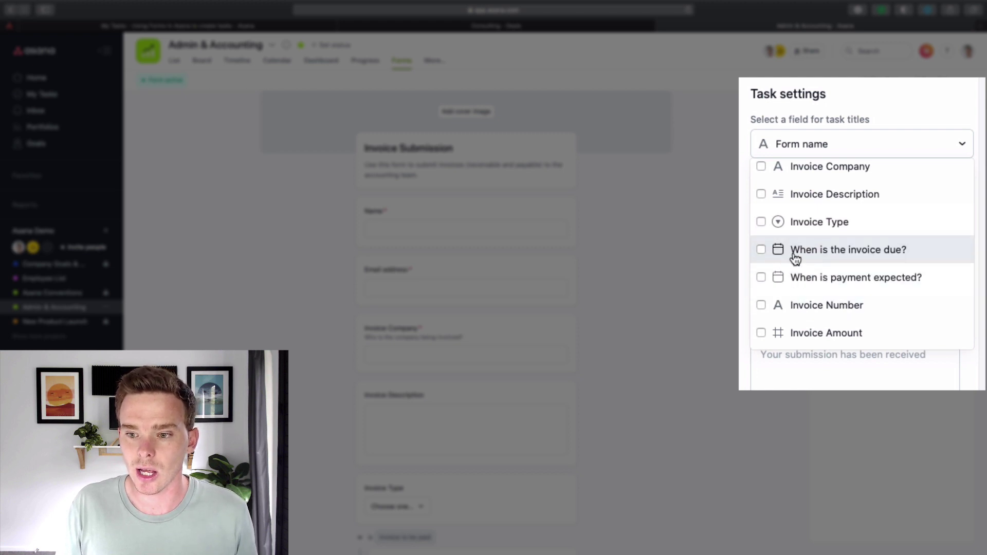
scroll(795, 252, up, 2)
click(761, 213)
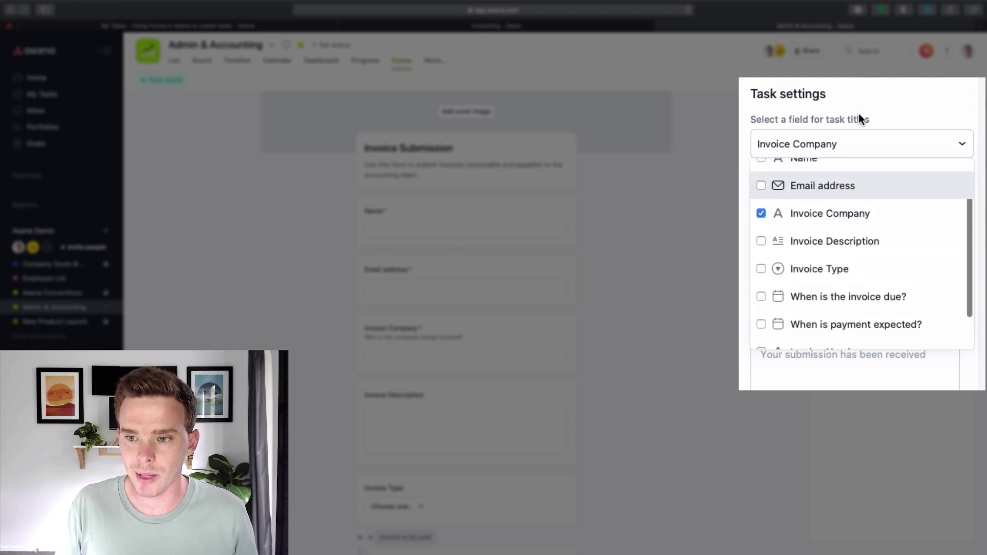
scroll(795, 291, down, 2)
click(762, 304)
click(924, 225)
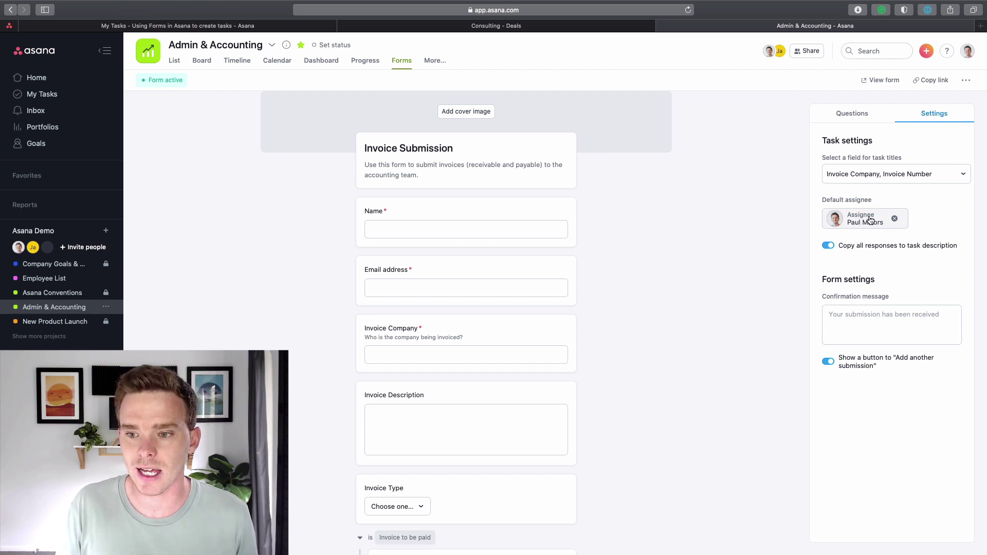
Keep 'Copy all responses' to task description on, then view the live form.
drag(840, 246, 949, 249)
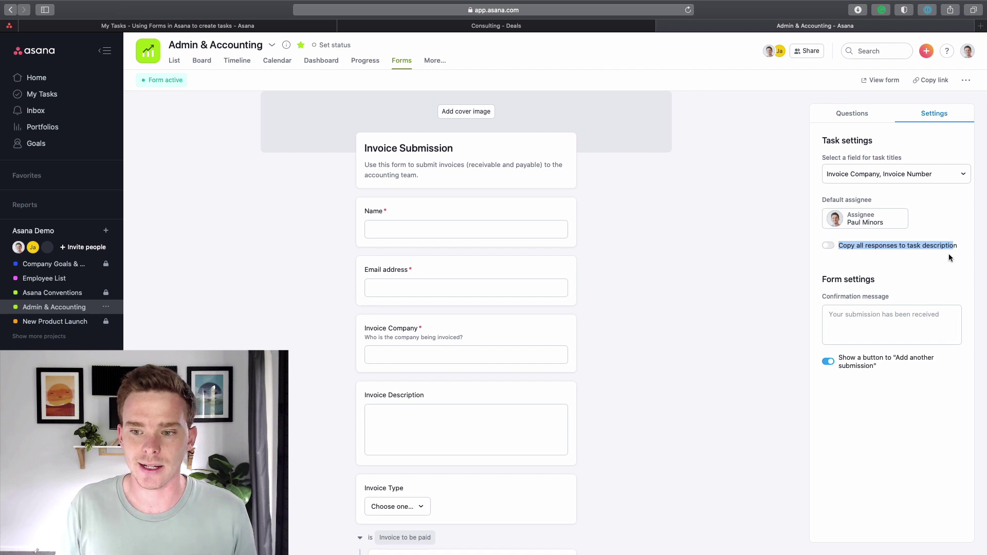
click(939, 263)
click(829, 247)
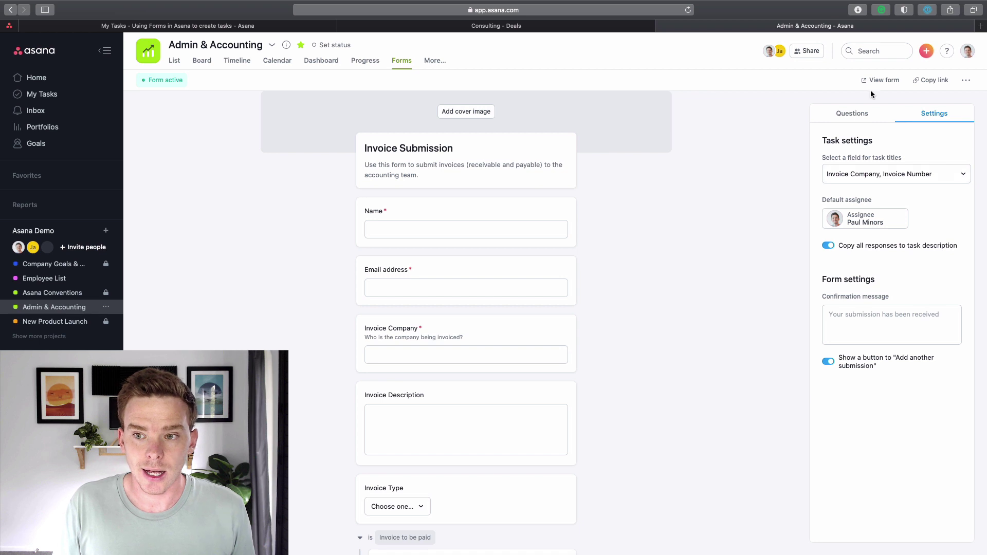
click(881, 81)
click(650, 26)
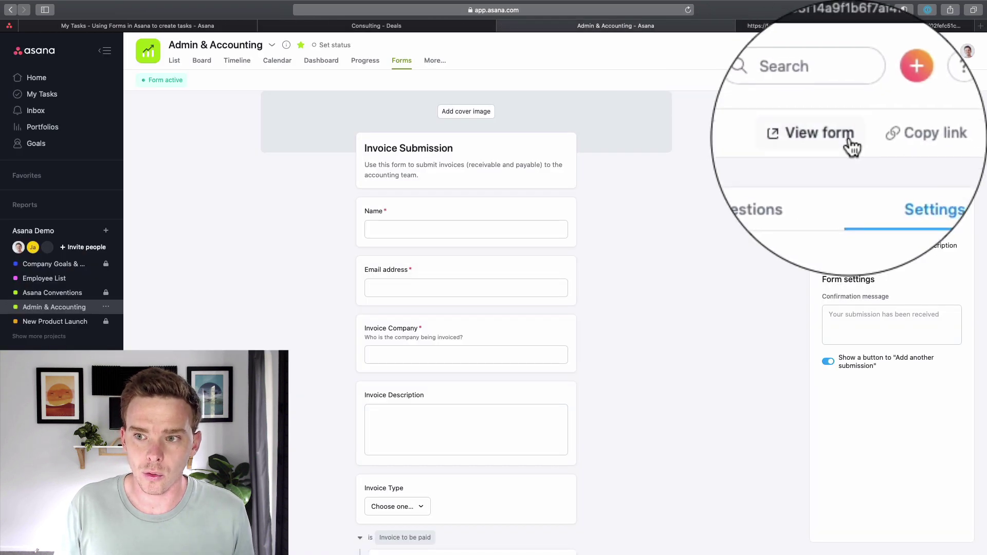
Enter the submitter's name and email, Invoice Company Minor Workshop, and a pasted placeholder description.
click(820, 26)
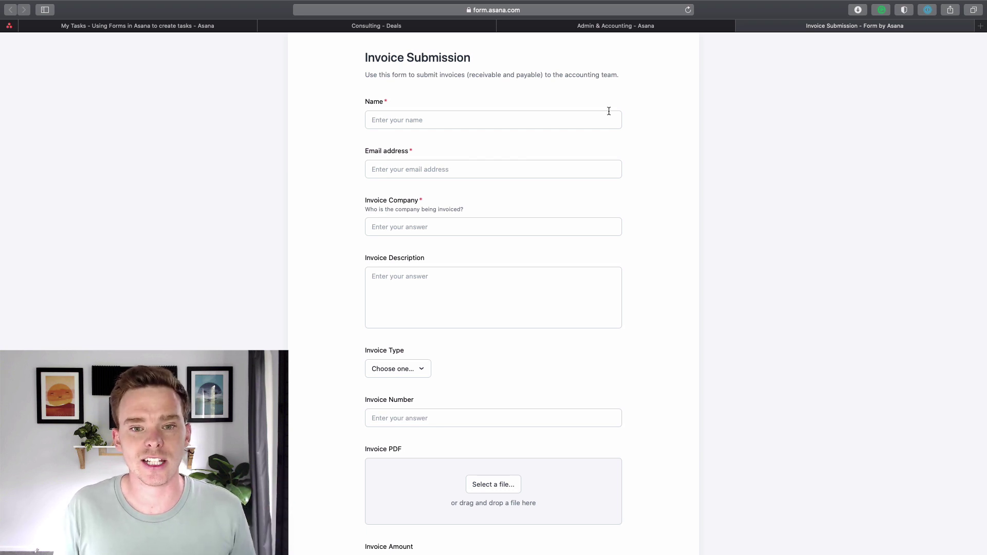
click(597, 123)
click(372, 170)
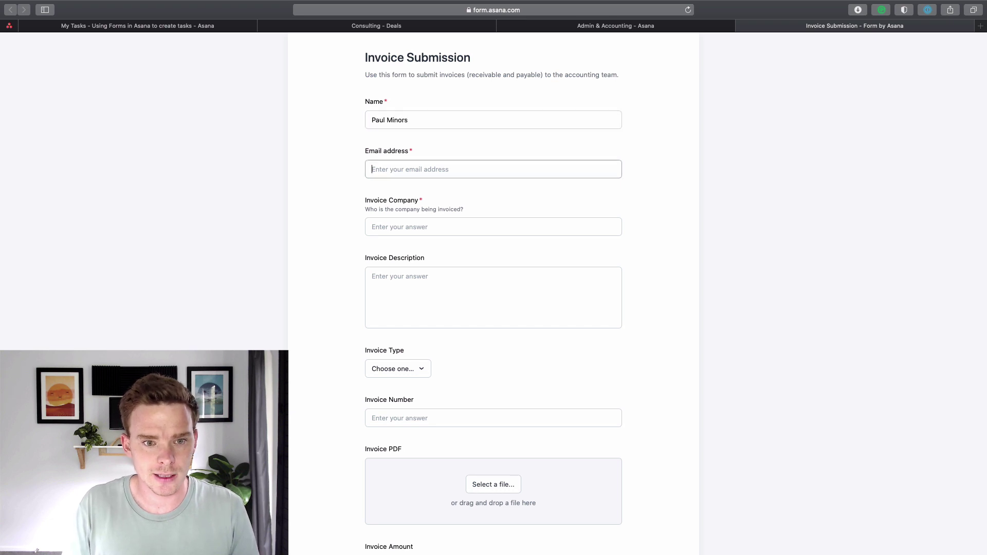
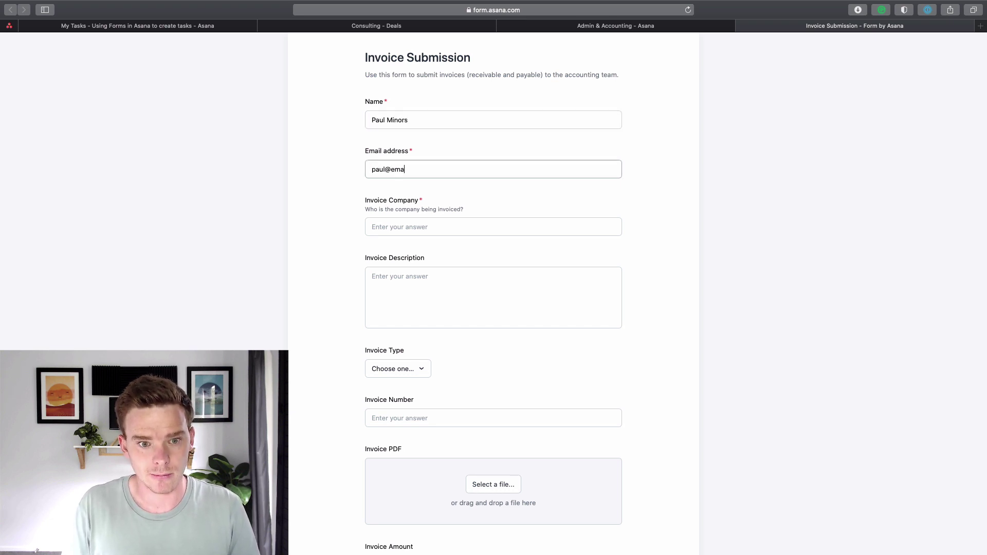
key(Tab)
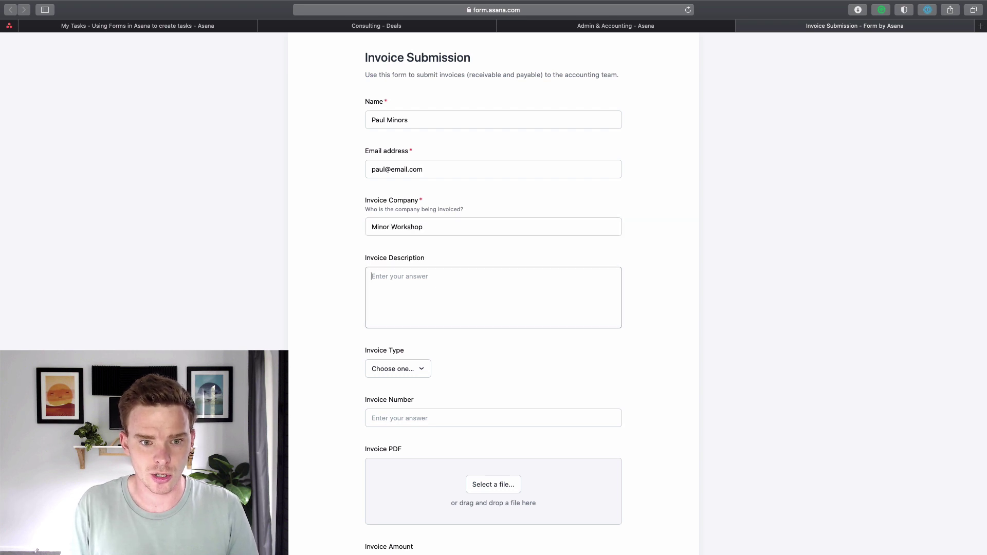
key(Tab)
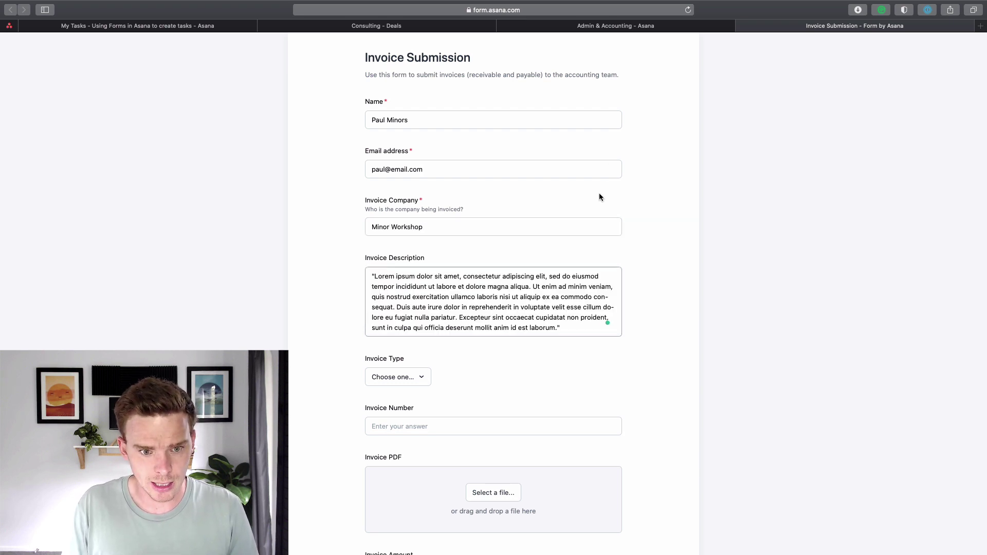
Choose type 'Invoice to be paid', due date 11/13/2020, and invoice number 123456.
scroll(605, 174, down, 3)
click(418, 297)
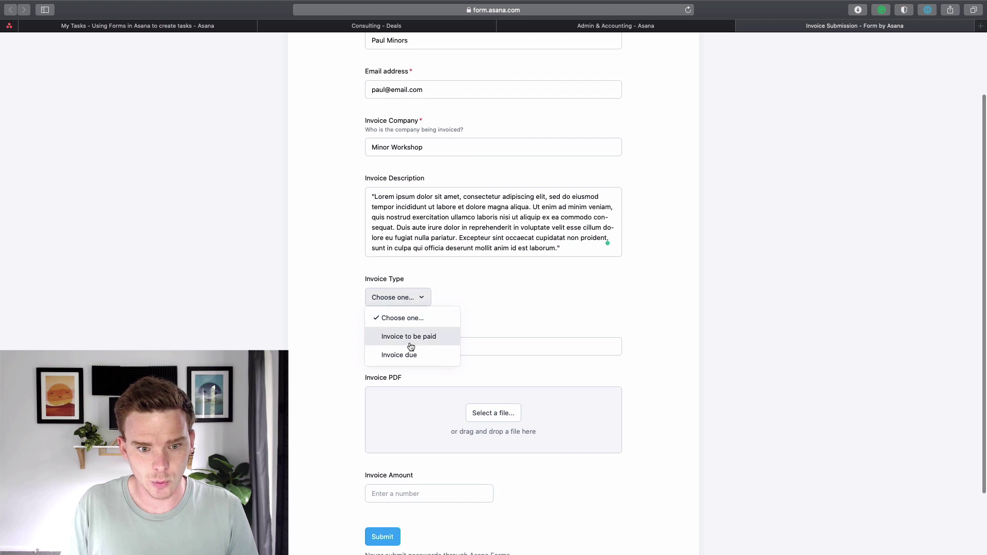
click(409, 337)
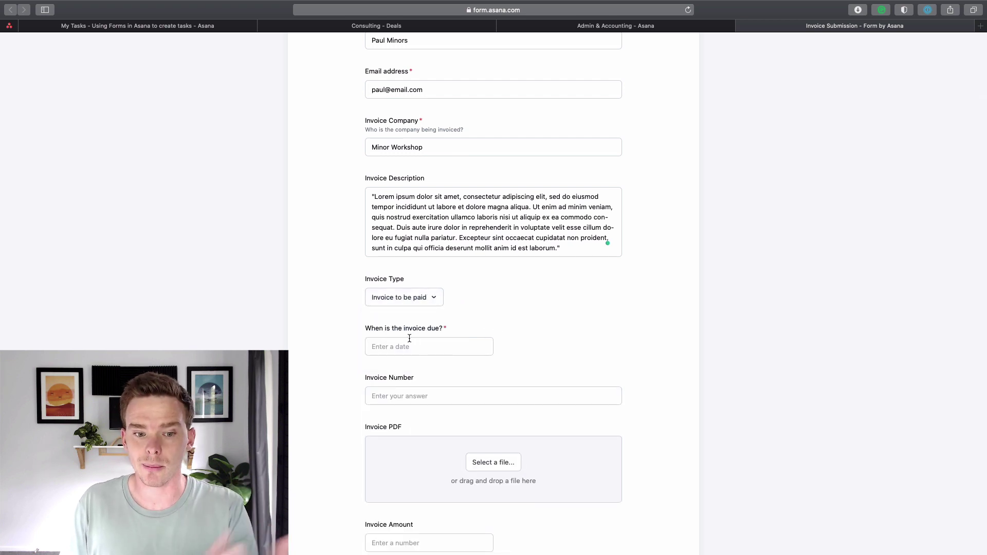
scroll(409, 331, down, 1)
click(408, 317)
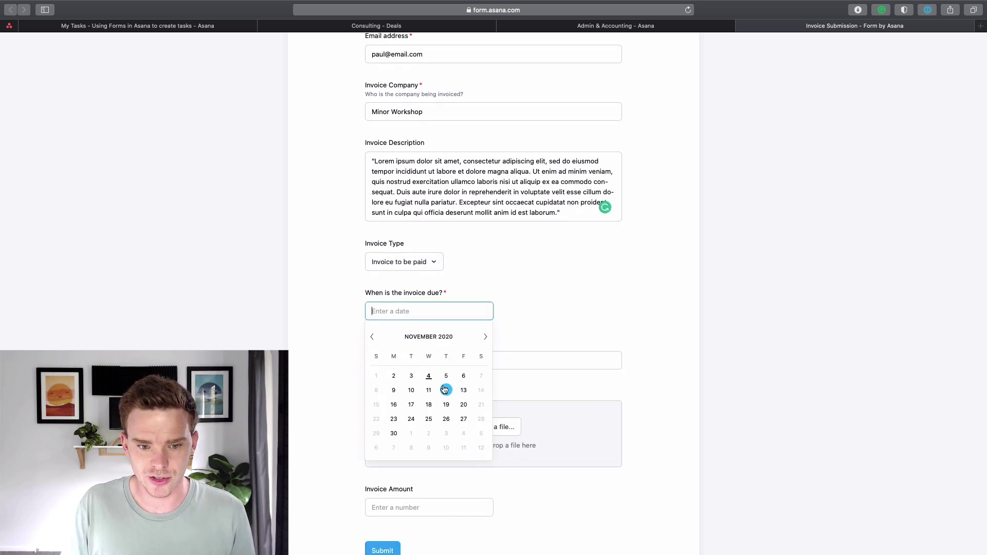
click(468, 394)
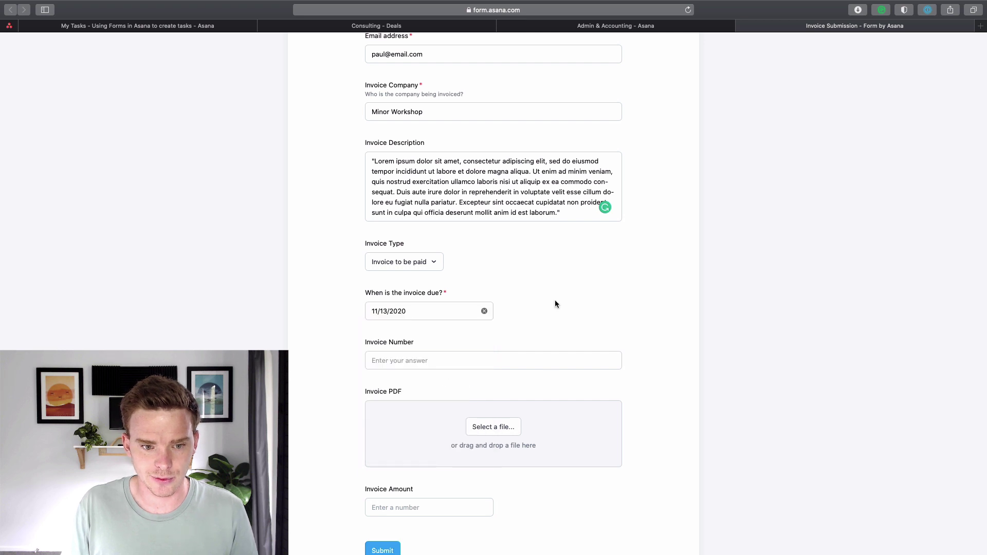
scroll(554, 300, down, 3)
click(437, 271)
text(123456)
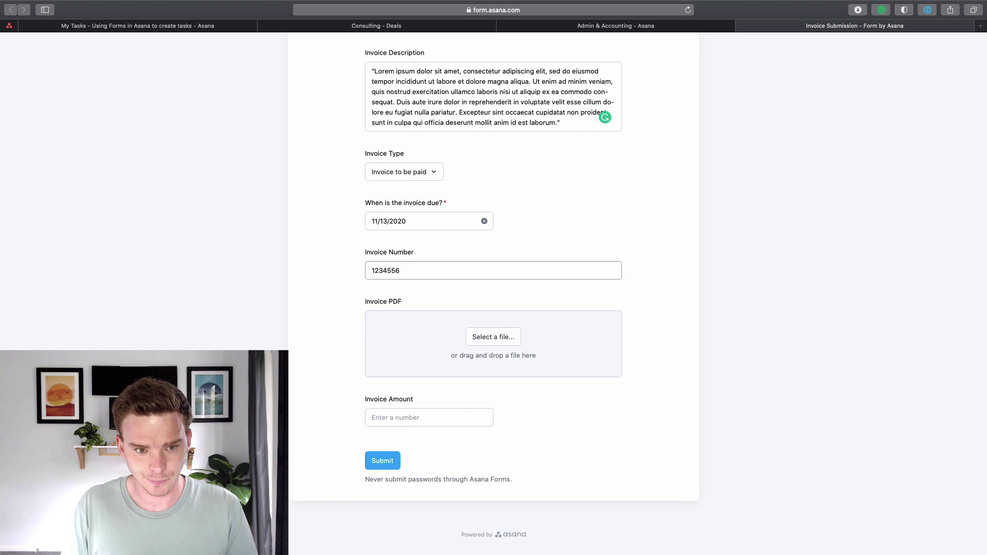
Attach a jpg image file from the favourites as the invoice PDF.
click(510, 339)
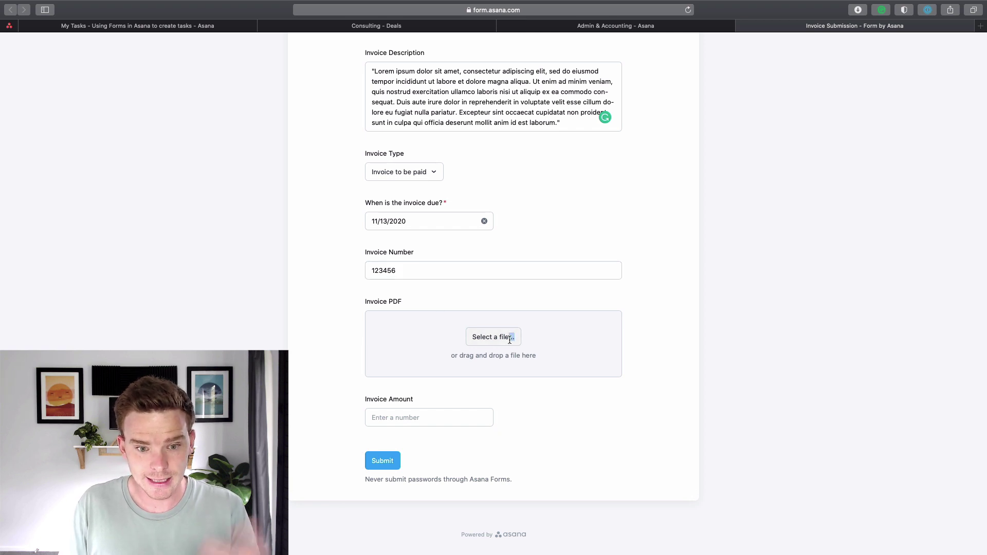
click(320, 279)
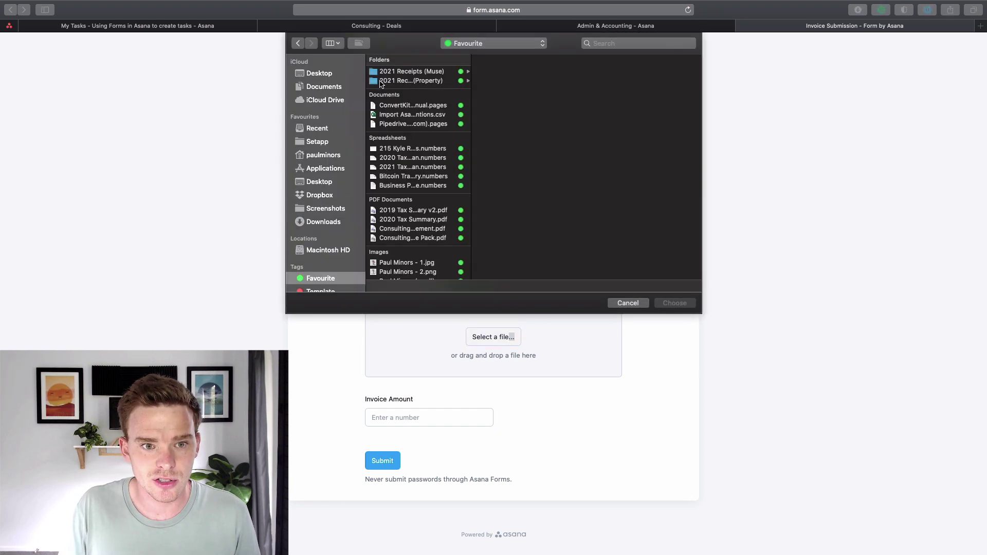
scroll(405, 249, down, 1)
click(405, 263)
click(406, 254)
double_click(407, 253)
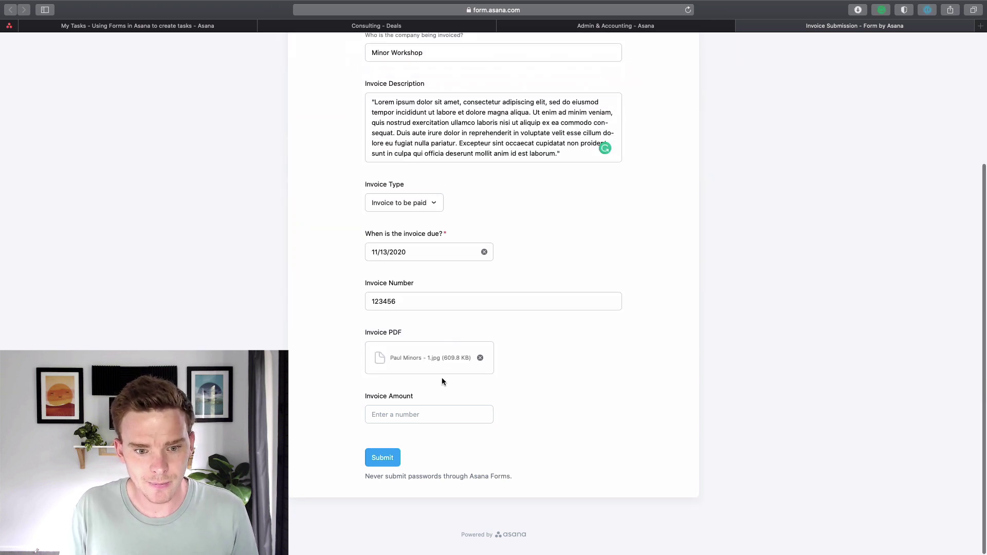
Enter an invoice amount of 1000 and submit the form.
click(424, 412)
text(1000)
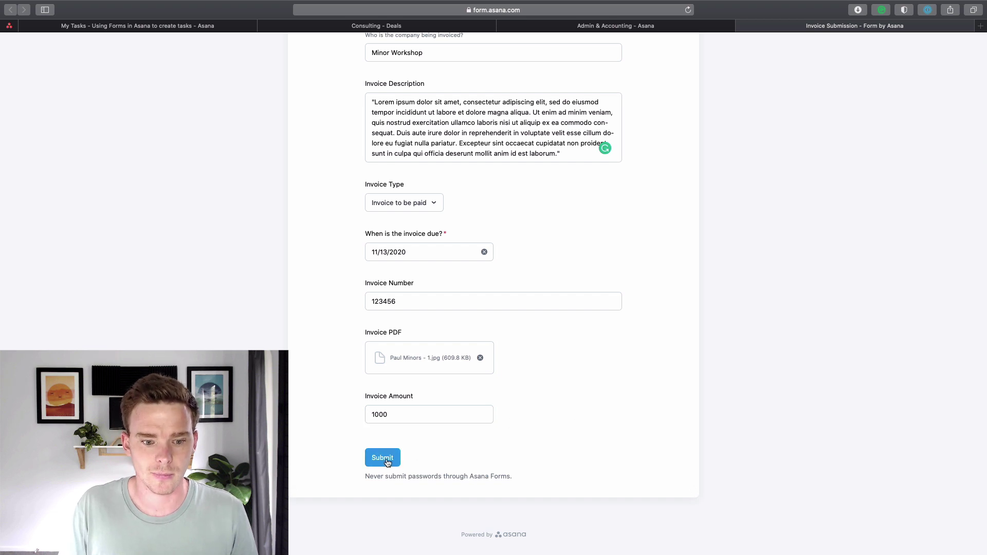
click(387, 461)
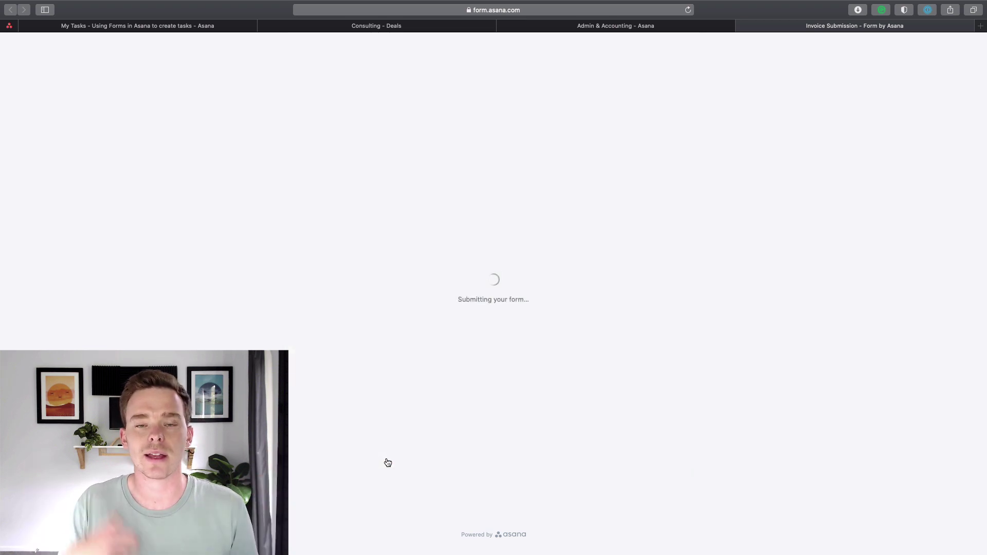
click(584, 27)
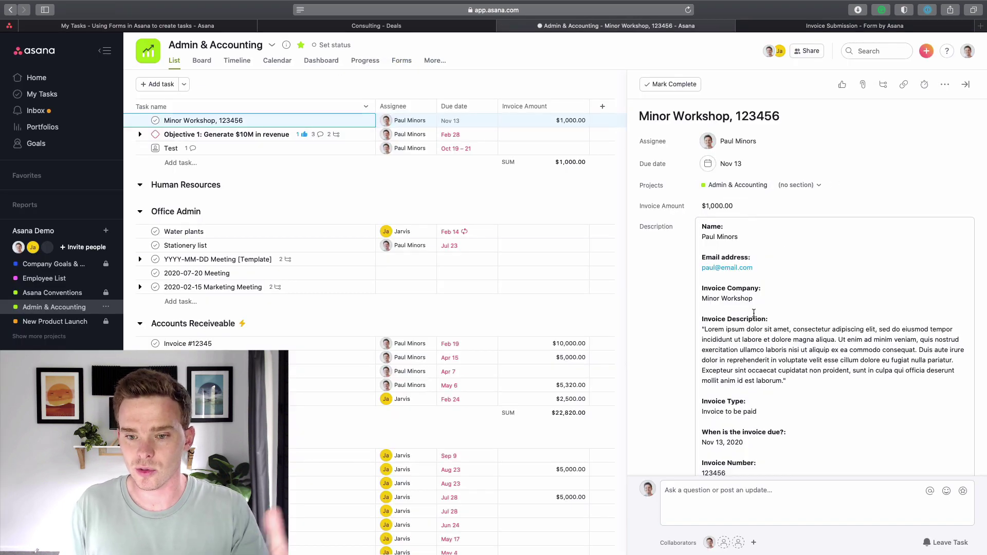
Verify task 'Minor Workshop, 123456' shows a $1,000.00 Invoice Amount, then close its details.
scroll(765, 366, down, 5)
scroll(765, 366, up, 5)
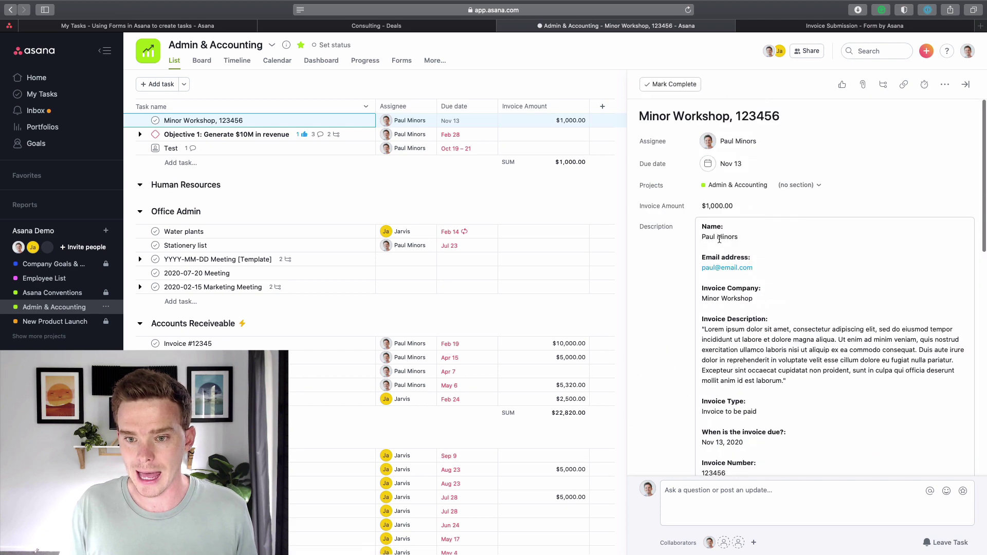
click(745, 205)
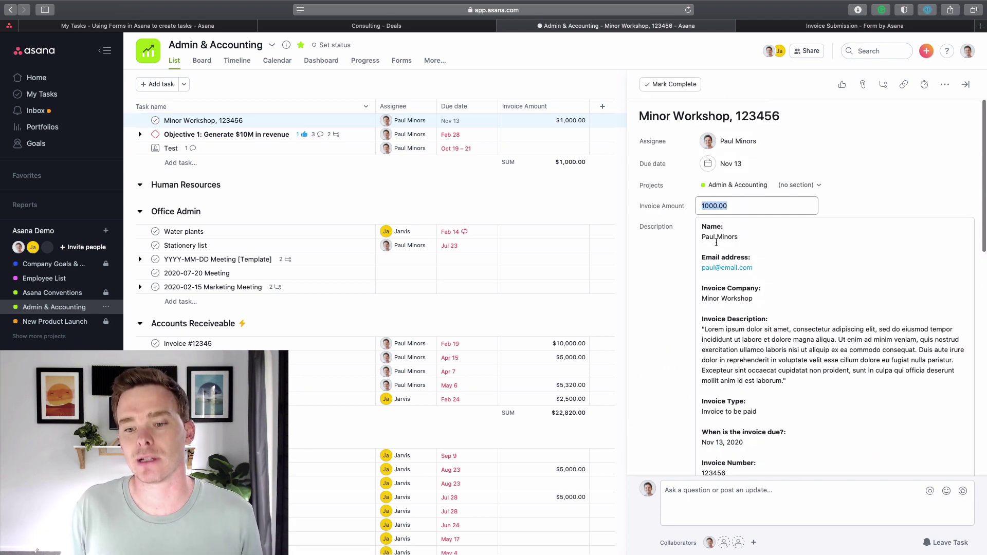
click(668, 253)
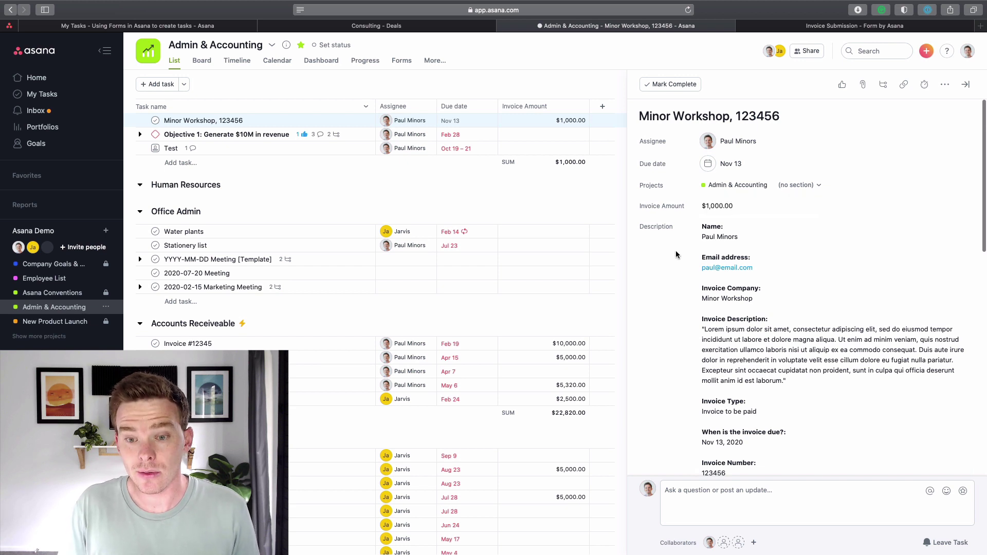
scroll(690, 268, down, 5)
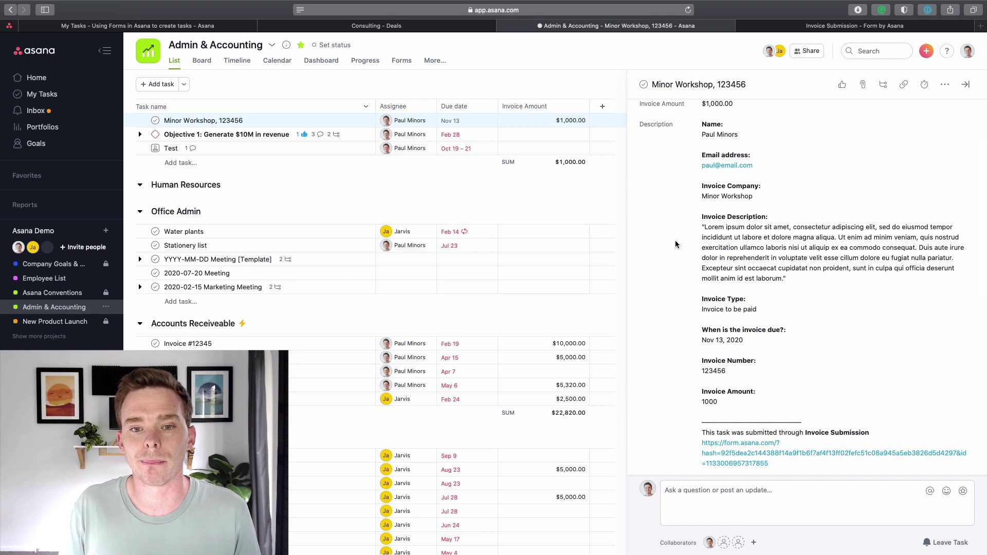
scroll(656, 221, up, 5)
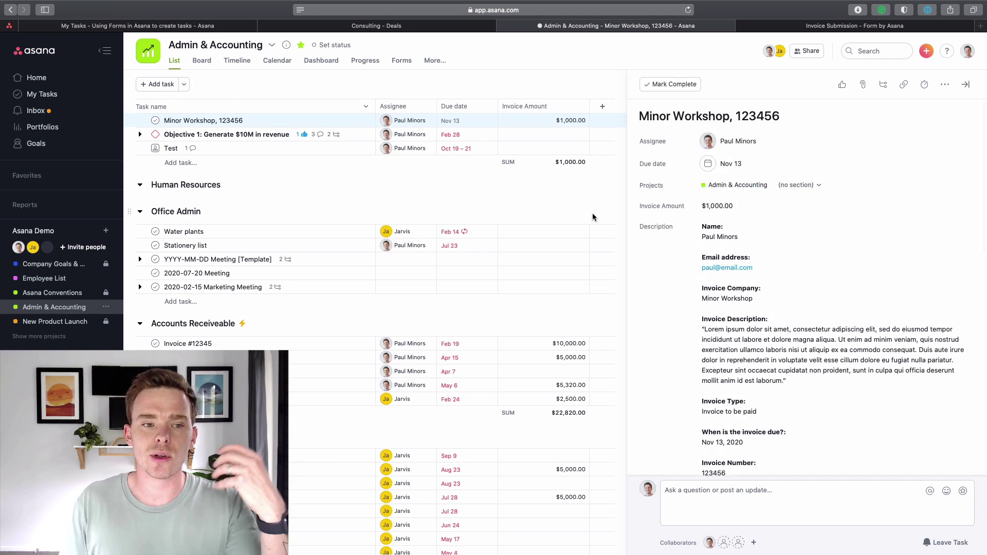
click(966, 85)
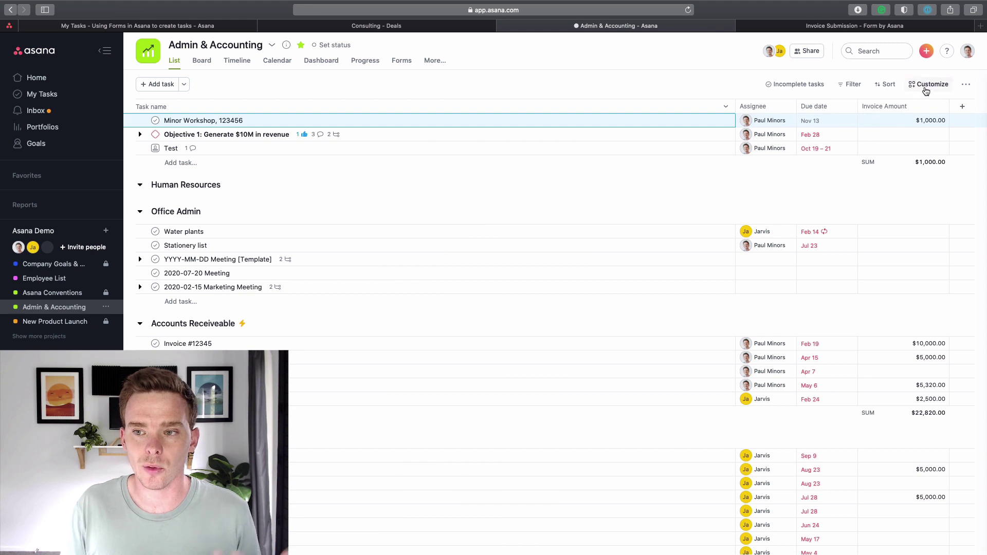
Start a custom project rule triggered when a task is assigned to a chosen person.
click(928, 86)
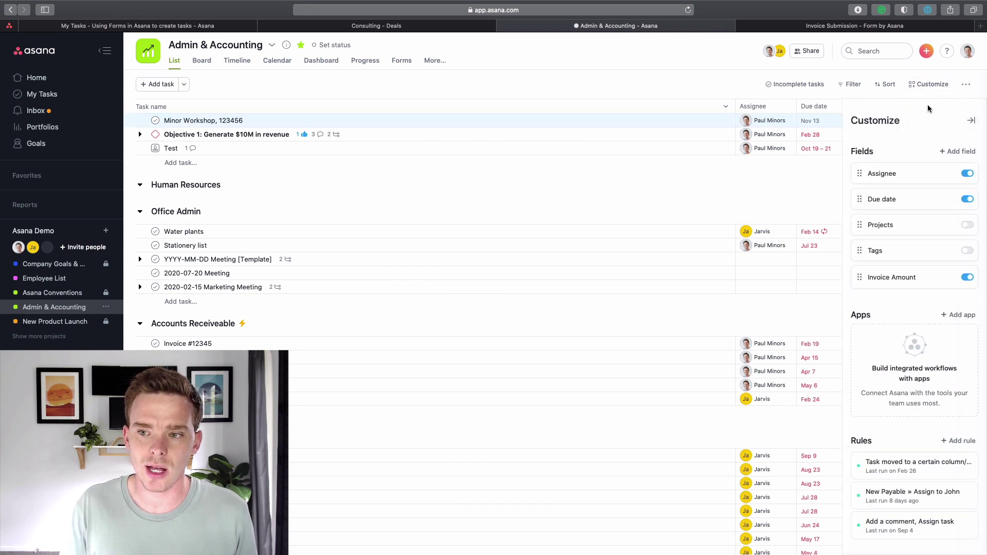
scroll(905, 478, down, 1)
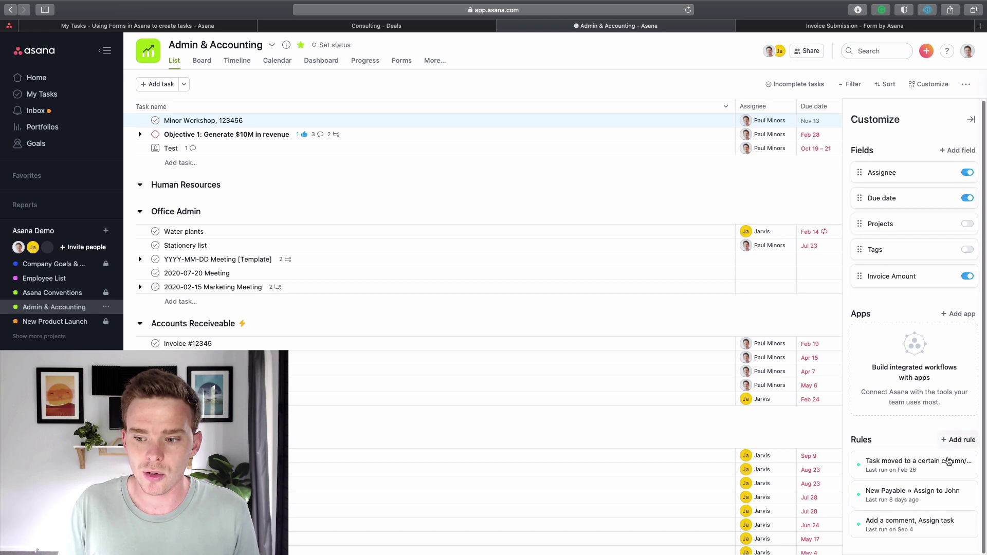
click(957, 440)
click(462, 191)
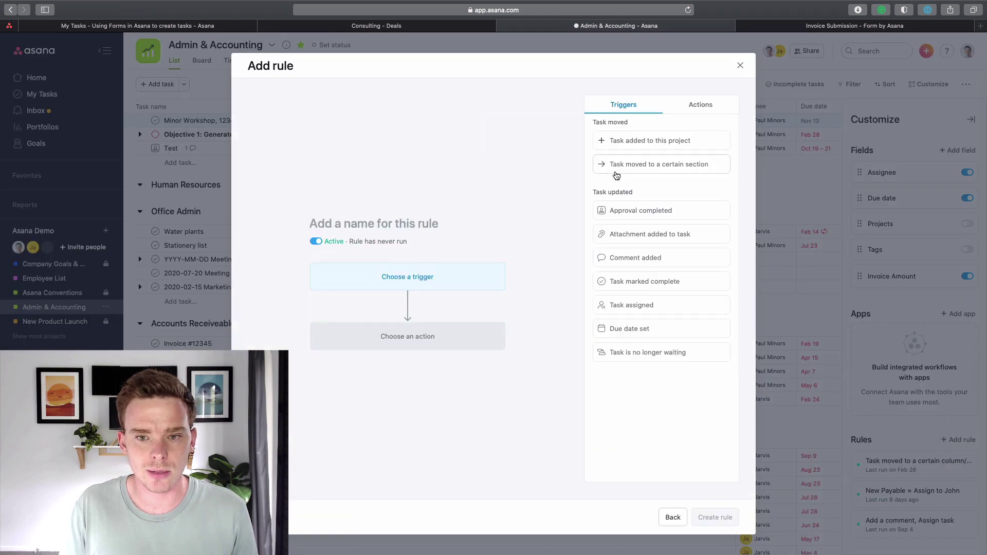
click(647, 305)
click(411, 300)
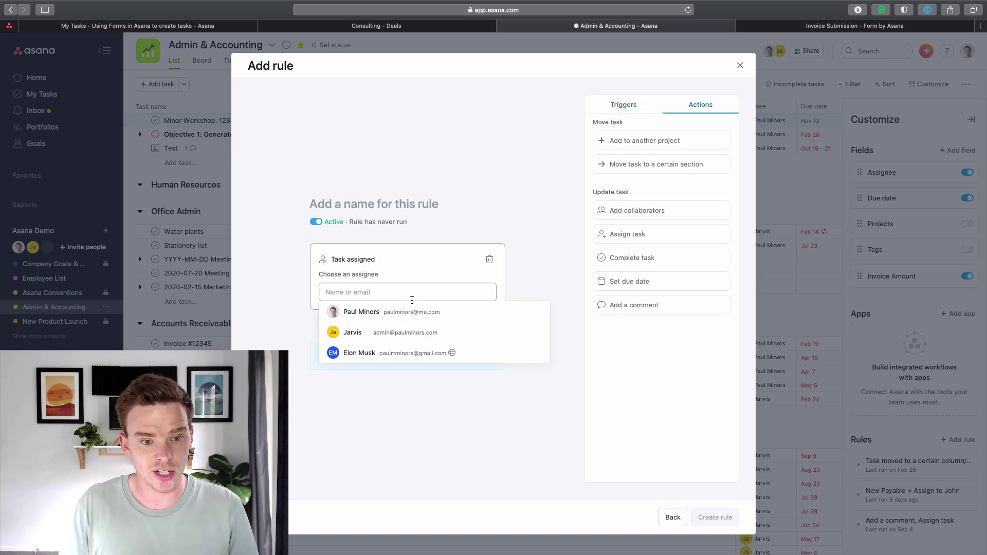
click(397, 311)
click(407, 325)
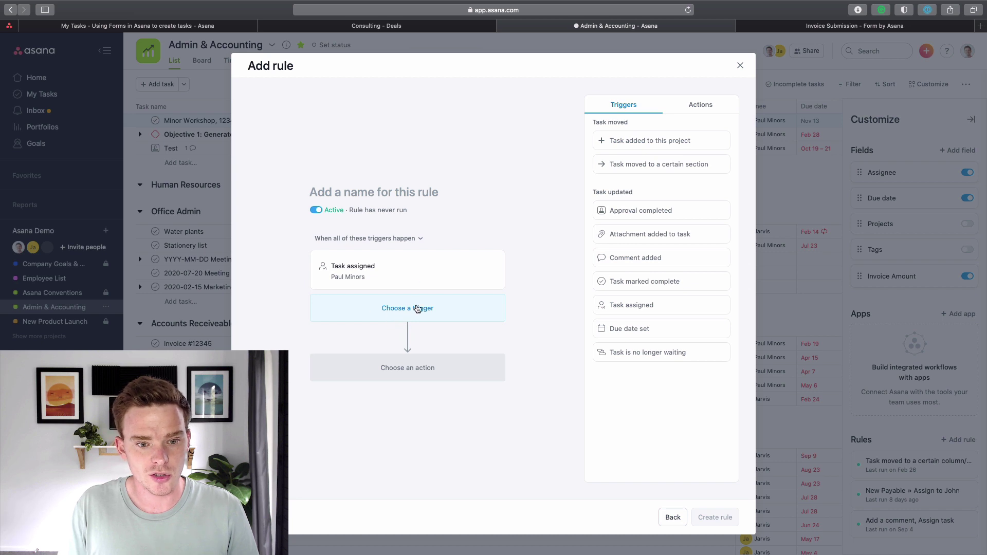
click(695, 107)
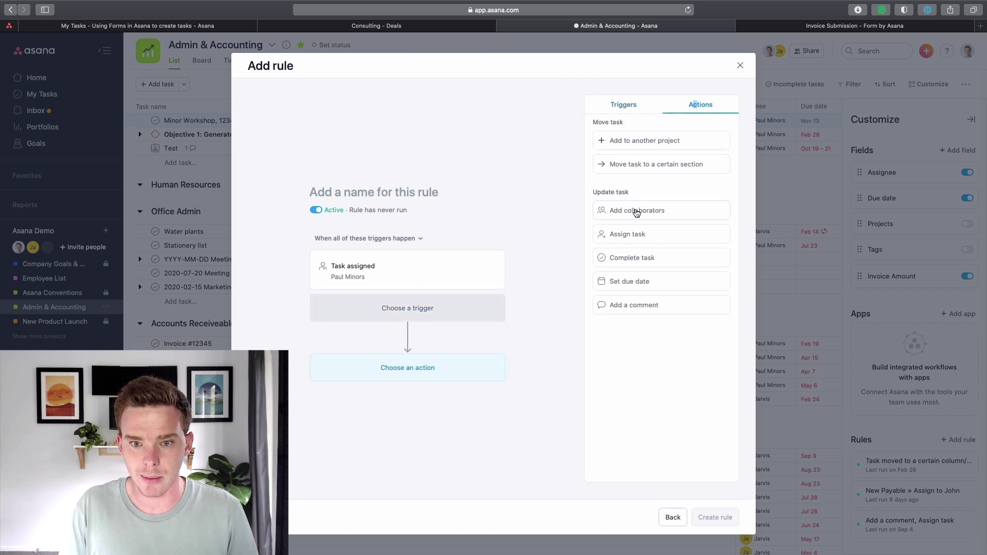
Set the rule to move tasks to Accounts Receiveable, create it, and drag Minor Workshop there.
drag(650, 164, 430, 339)
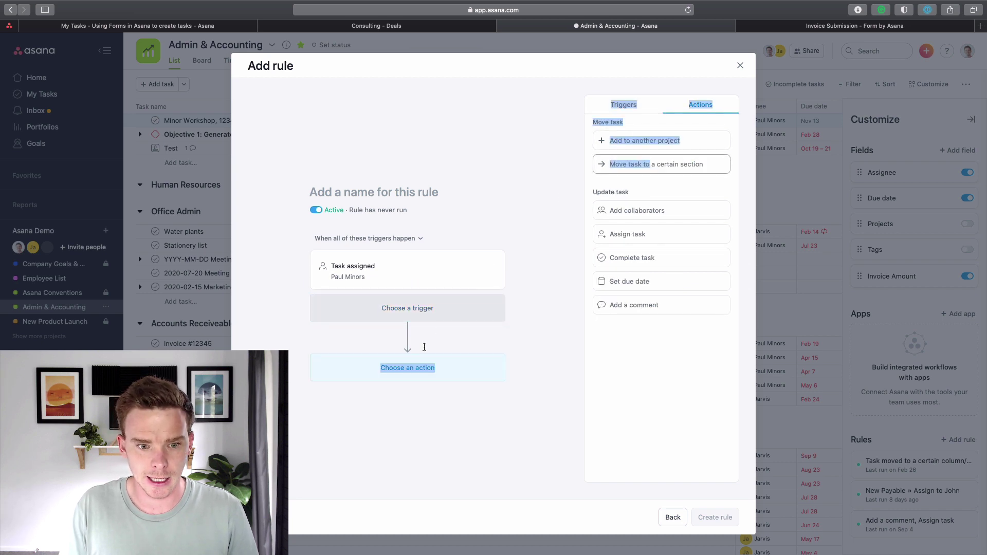
click(644, 169)
click(372, 389)
click(366, 459)
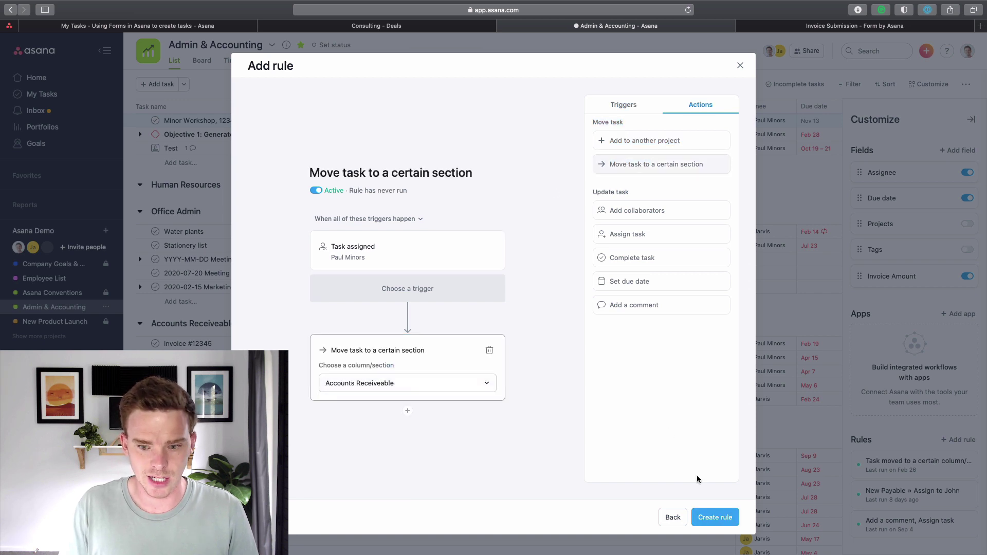
click(715, 518)
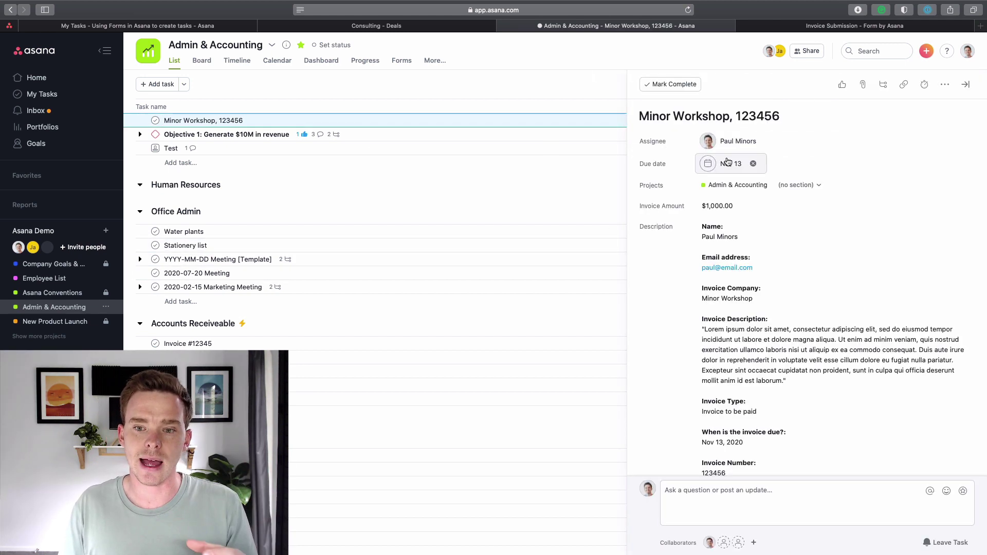
drag(132, 120, 197, 342)
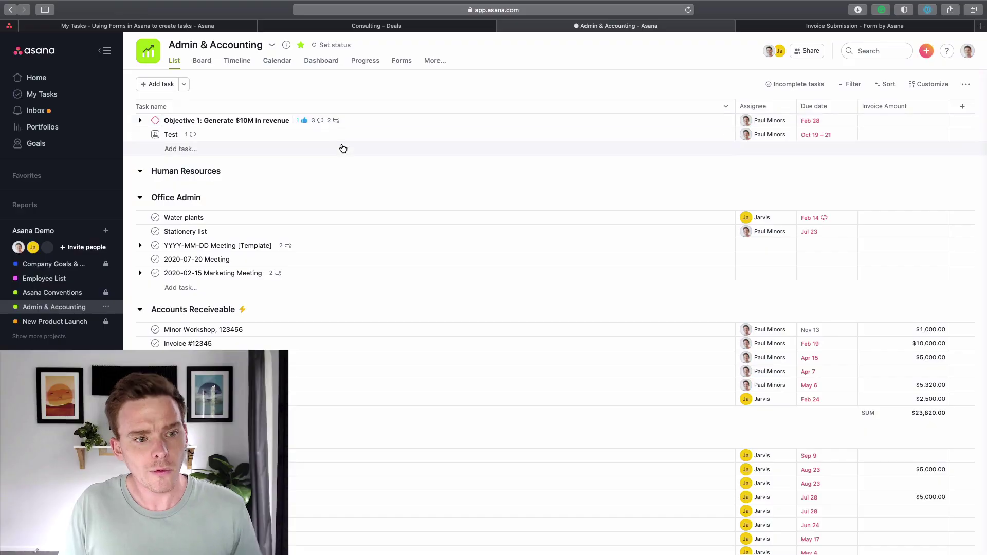
Open the 'Minor Workshop, 123456' task's details in Accounts Receiveable.
scroll(342, 198, down, 5)
scroll(342, 198, down, 1)
click(303, 160)
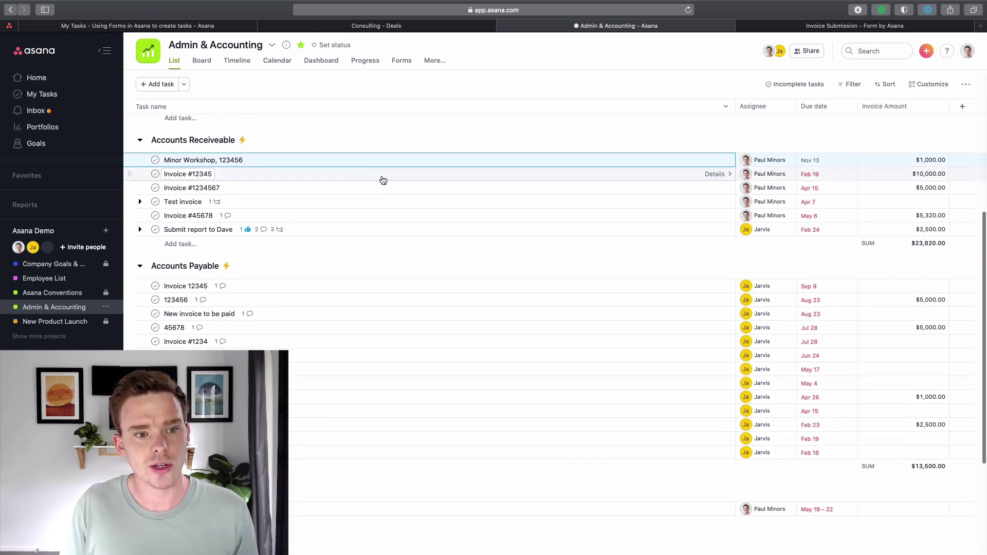
click(404, 159)
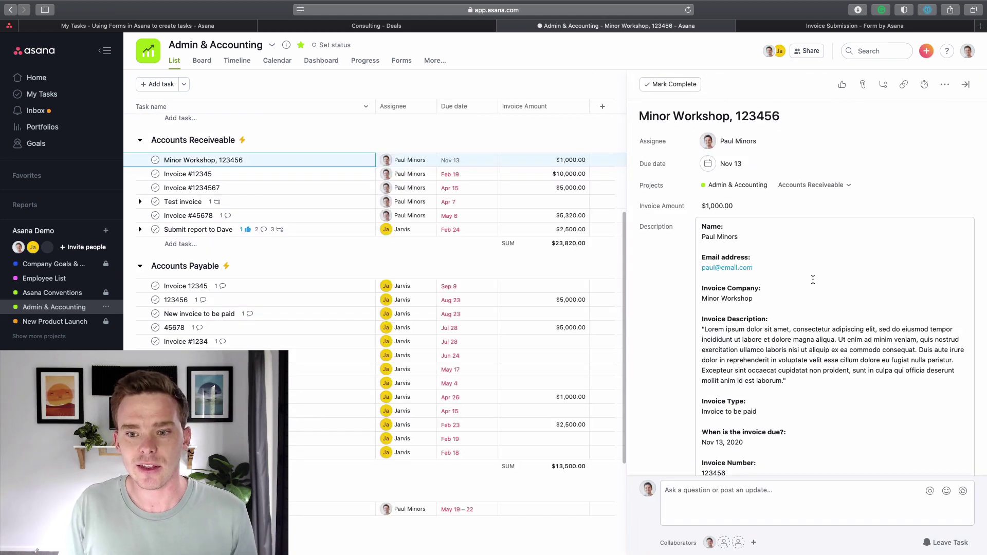
scroll(756, 278, down, 10)
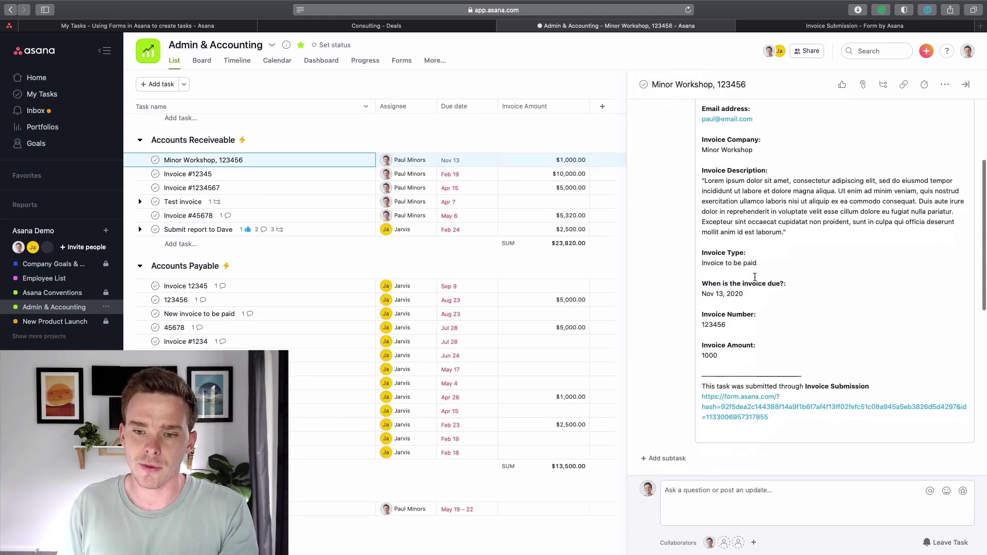
Add three subtasks named 'Task', close the task pane, and show the customization panel.
click(669, 160)
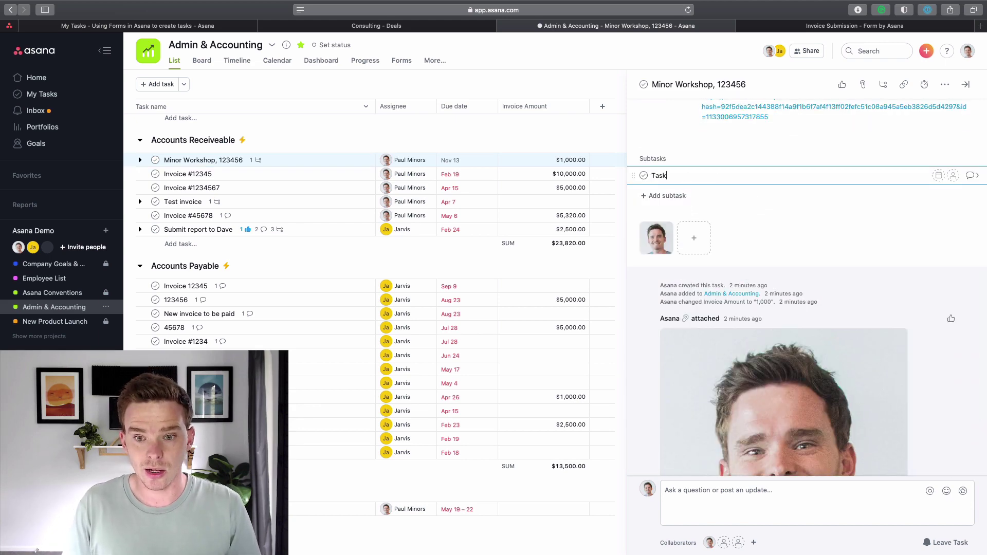
key(Return)
text(Task)
key(Return)
key(BackSpace)
key(BackSpace)
text(k)
key(Return)
text(Task)
scroll(669, 216, up, 6)
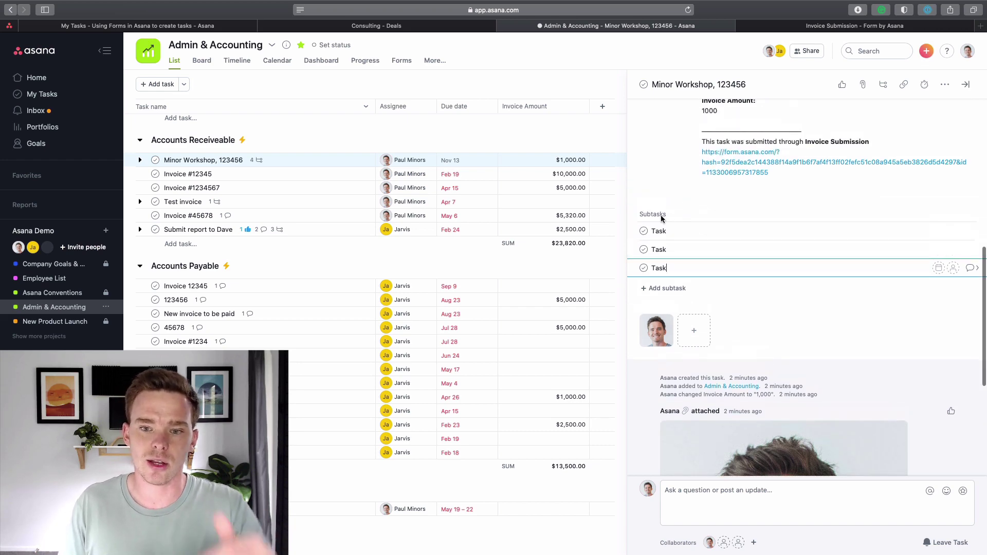
scroll(658, 228, up, 4)
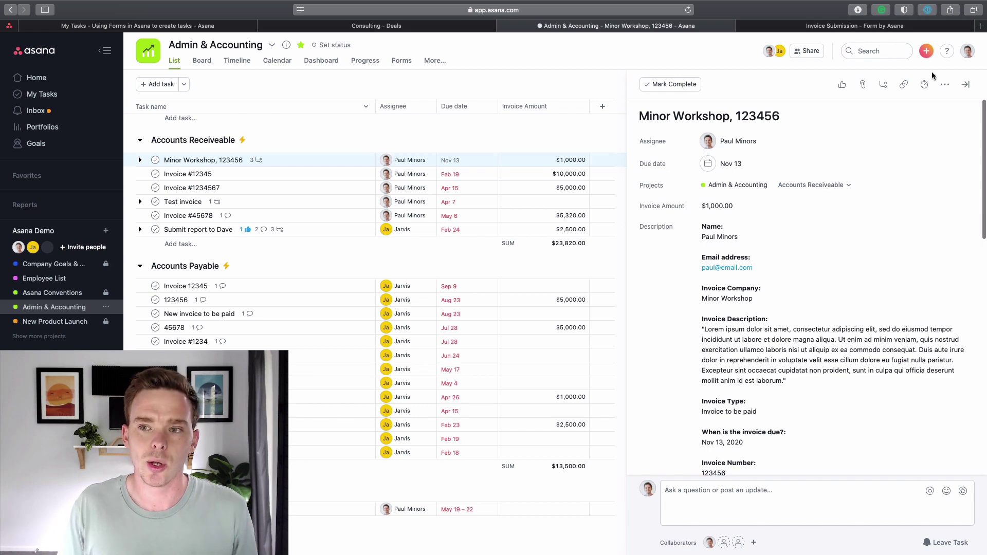
click(963, 85)
click(929, 84)
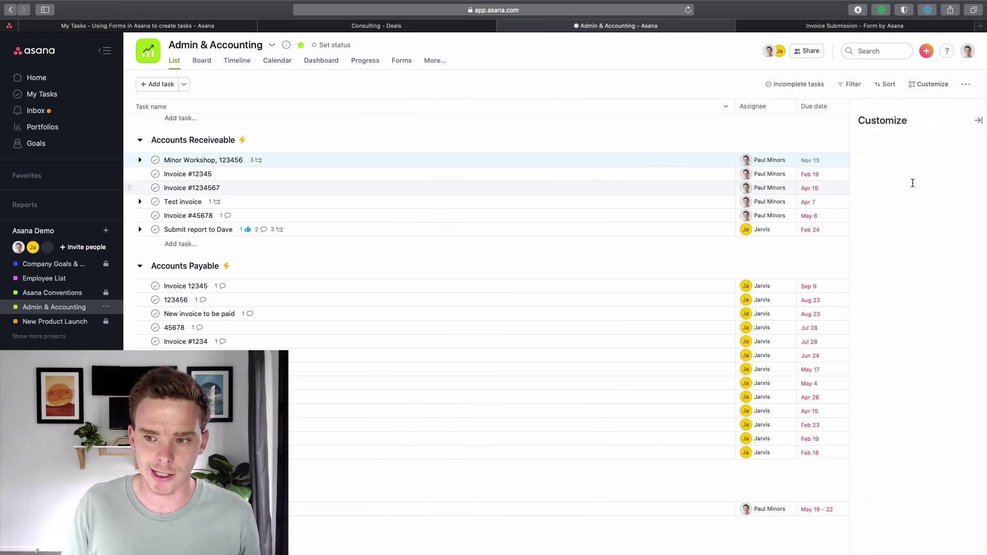